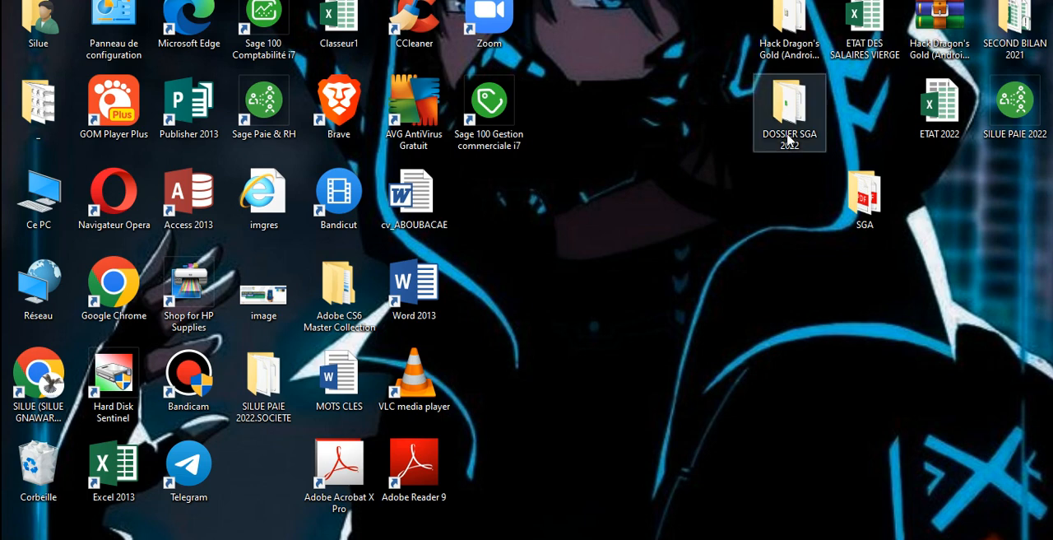
# Step: Open the SGA GESCOM 2022 file from the DOSSIER SGA 2022 folder and confirm access as Administrator
pyautogui.doubleClick(787, 133)
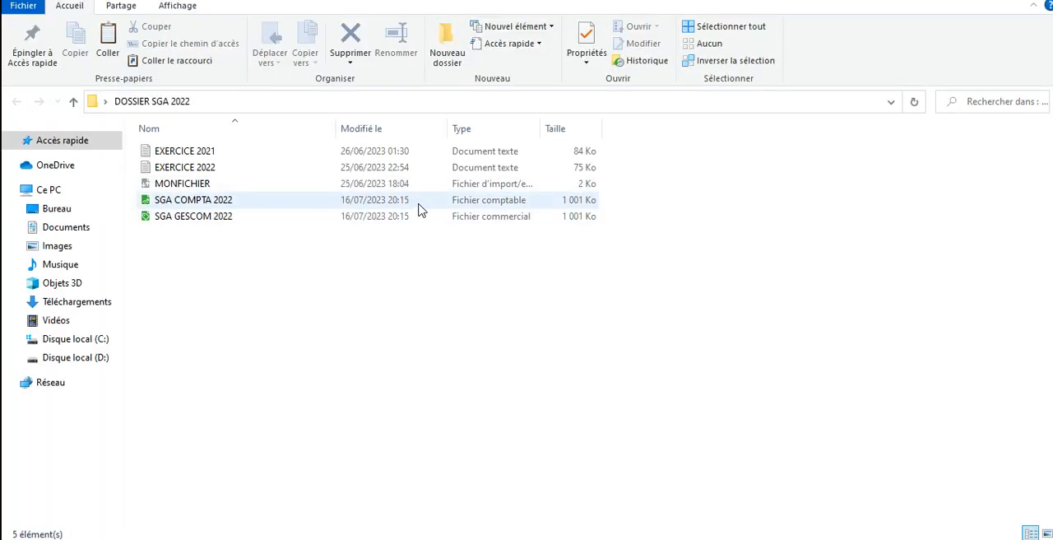
pyautogui.doubleClick(430, 216)
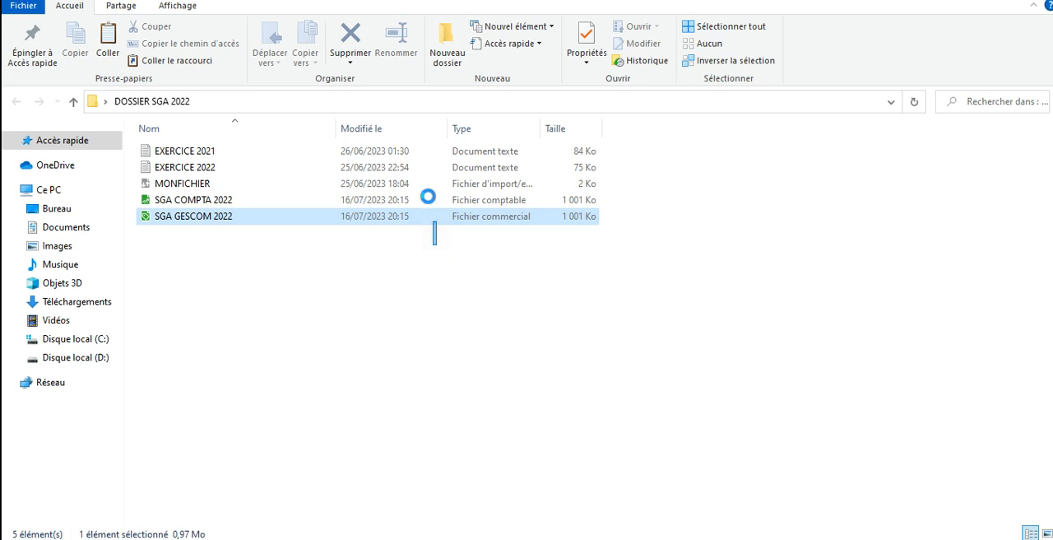
pyautogui.keyDown('ctrl'); pyautogui.click(412, 201); pyautogui.keyUp('ctrl')
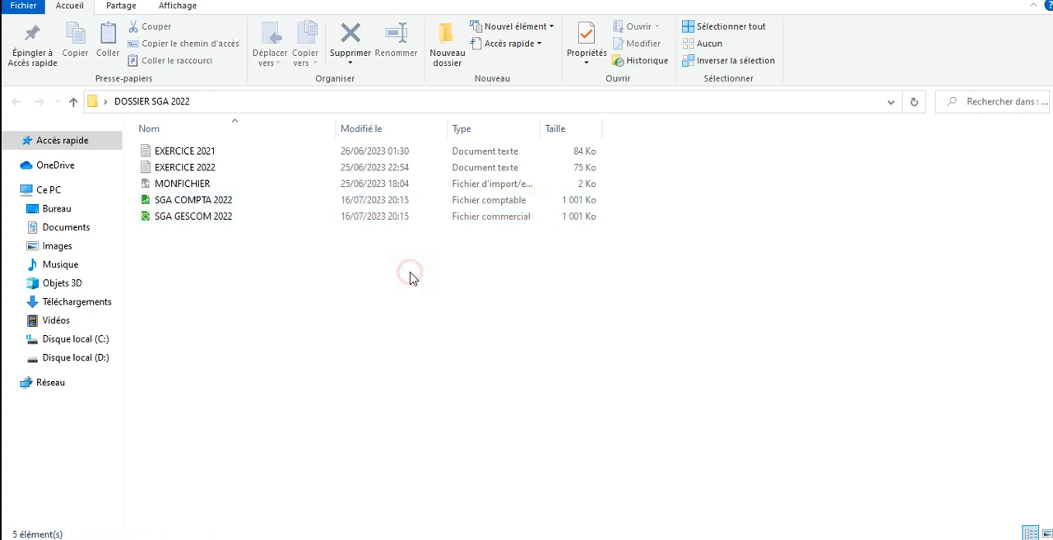
pyautogui.click(411, 278)
pyautogui.doubleClick(392, 217)
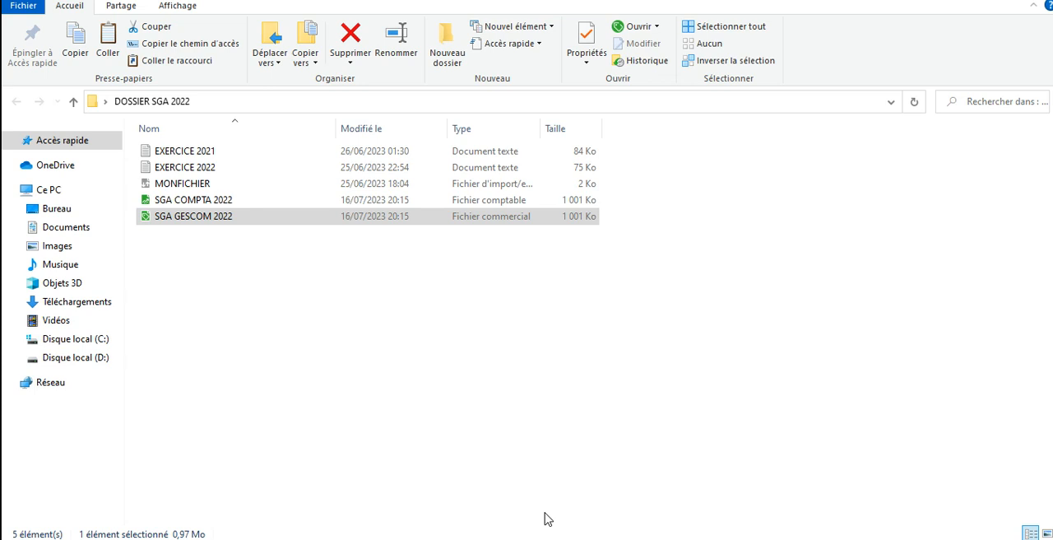
pyautogui.moveTo(551, 539)
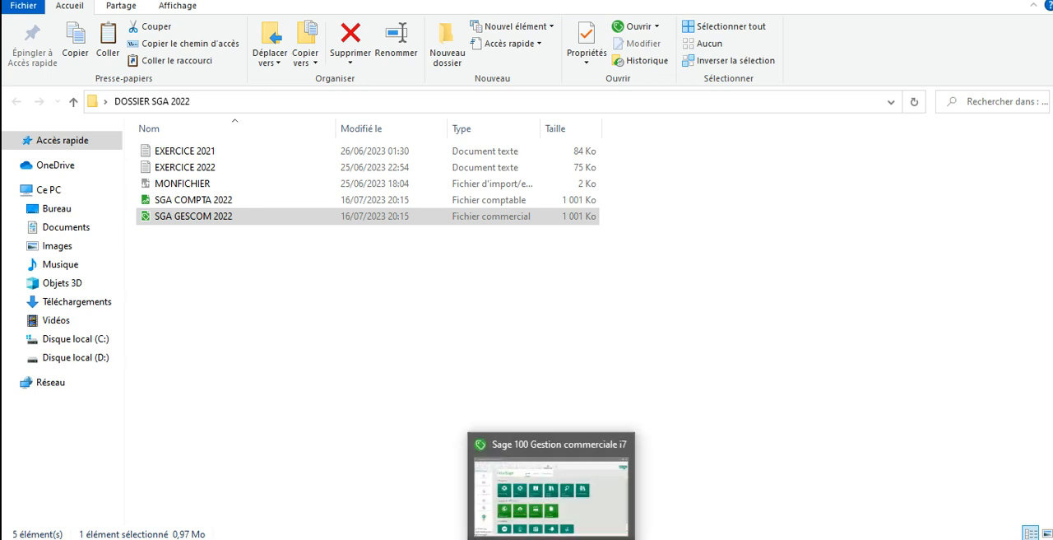
pyautogui.click(559, 518)
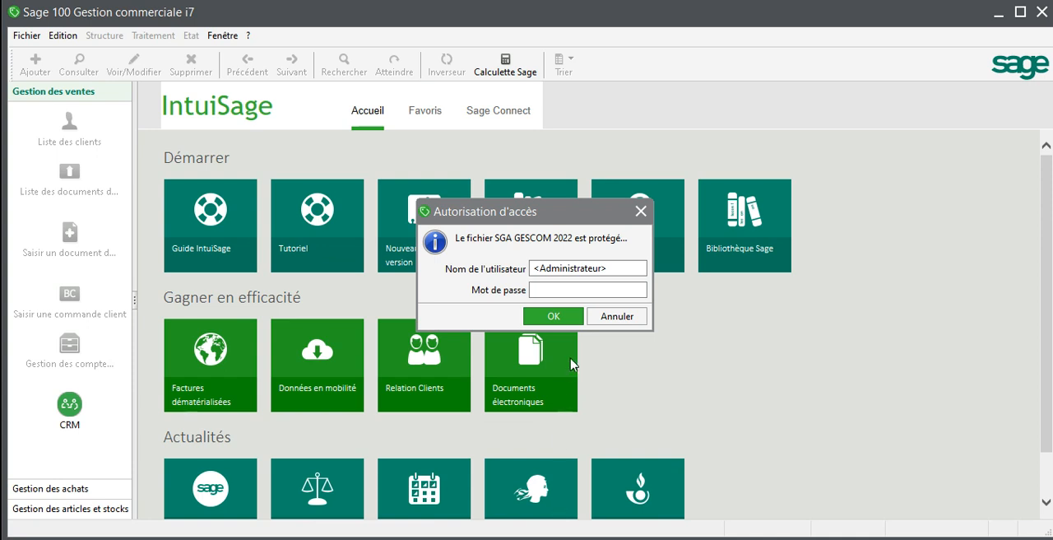
pyautogui.click(553, 316)
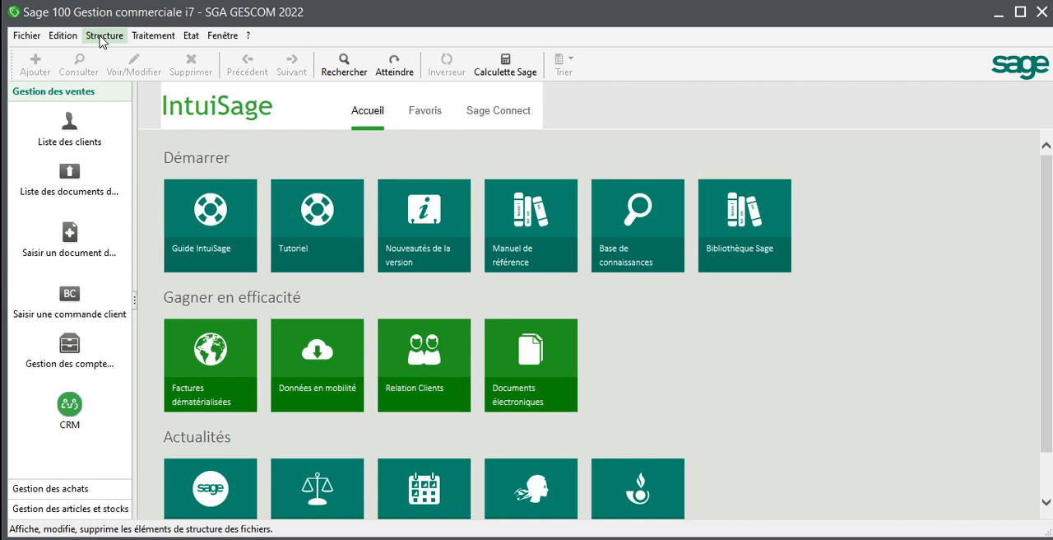
# Step: Open the chart of accounts and the tax rates lists from the accounting structure
pyautogui.click(102, 38)
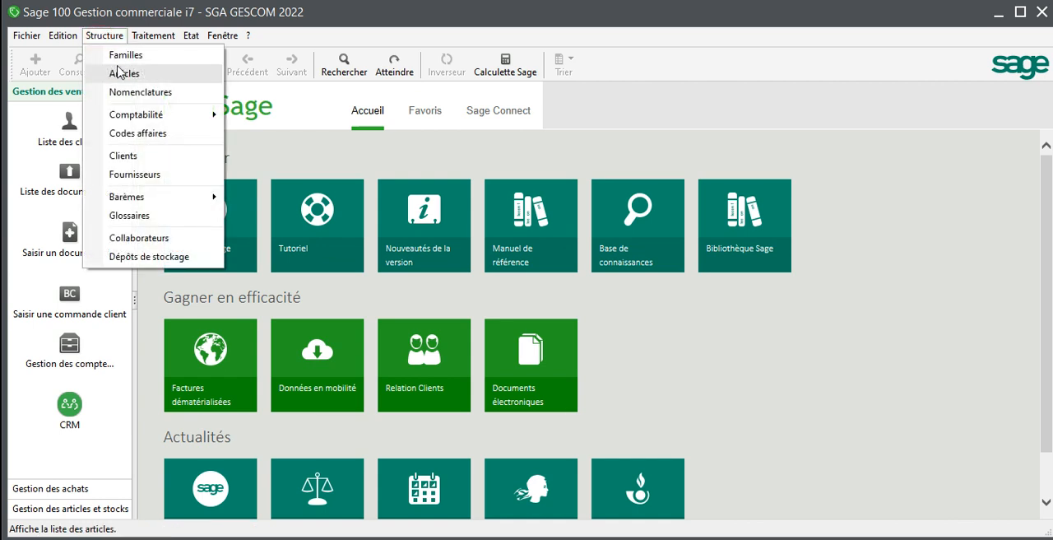
pyautogui.moveTo(159, 122)
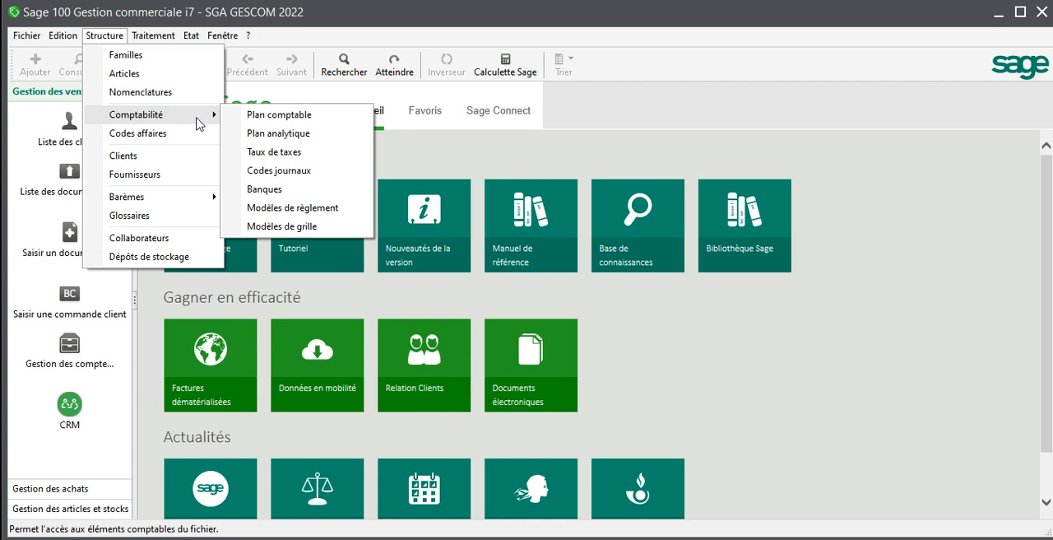
pyautogui.click(266, 116)
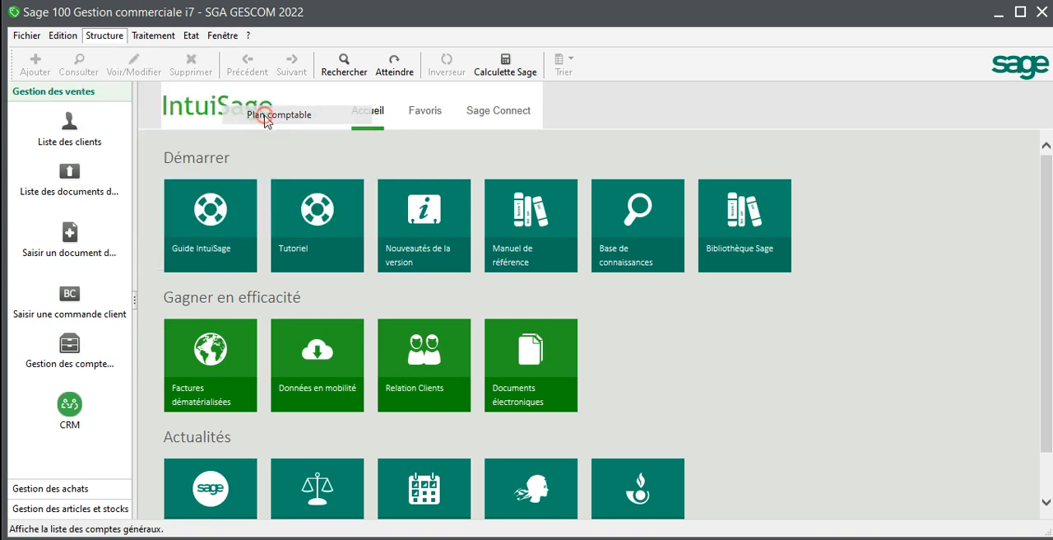
pyautogui.click(99, 41)
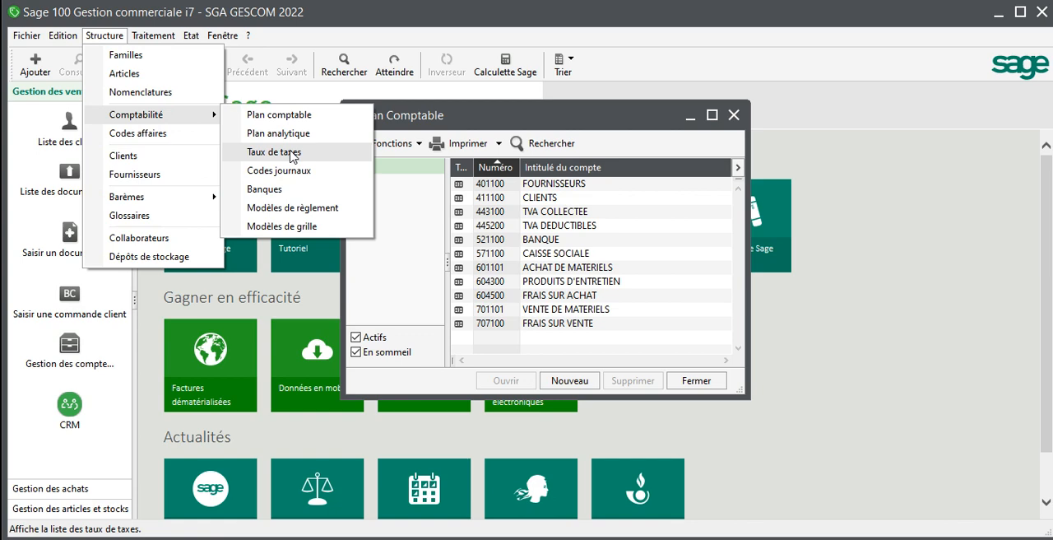
pyautogui.click(292, 154)
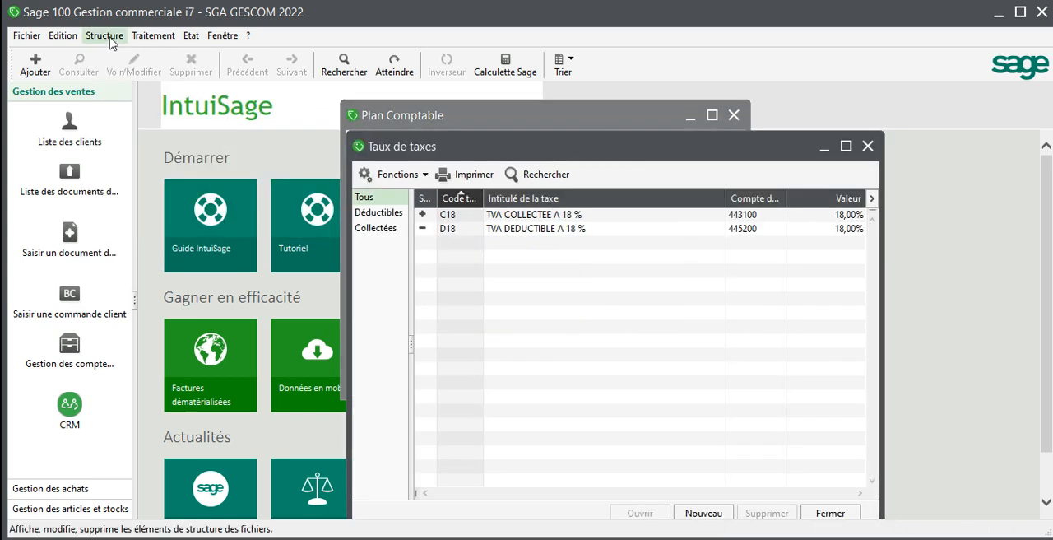
# Step: Open the journal codes list from the accounting structure
pyautogui.click(104, 35)
pyautogui.moveTo(163, 116)
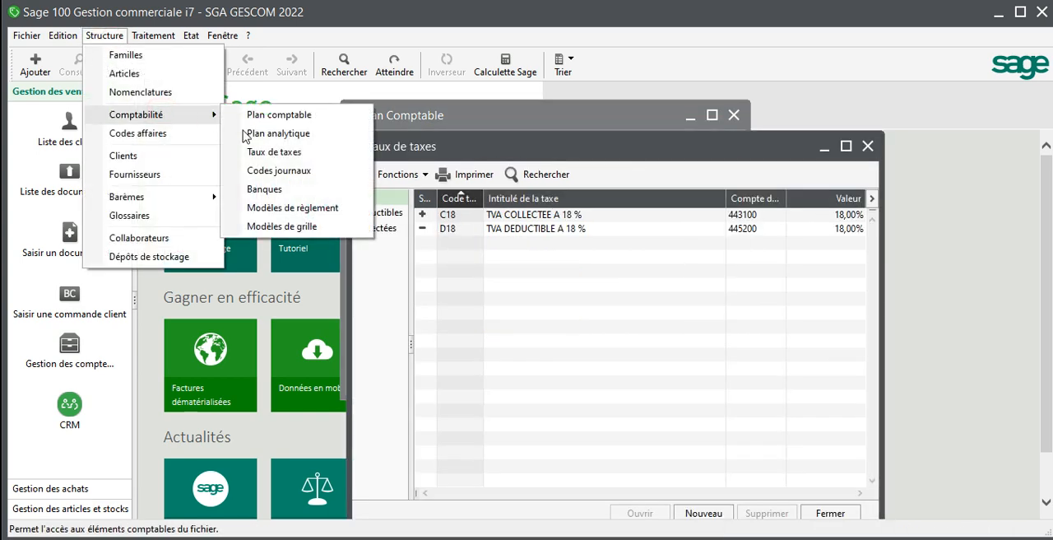
pyautogui.click(294, 175)
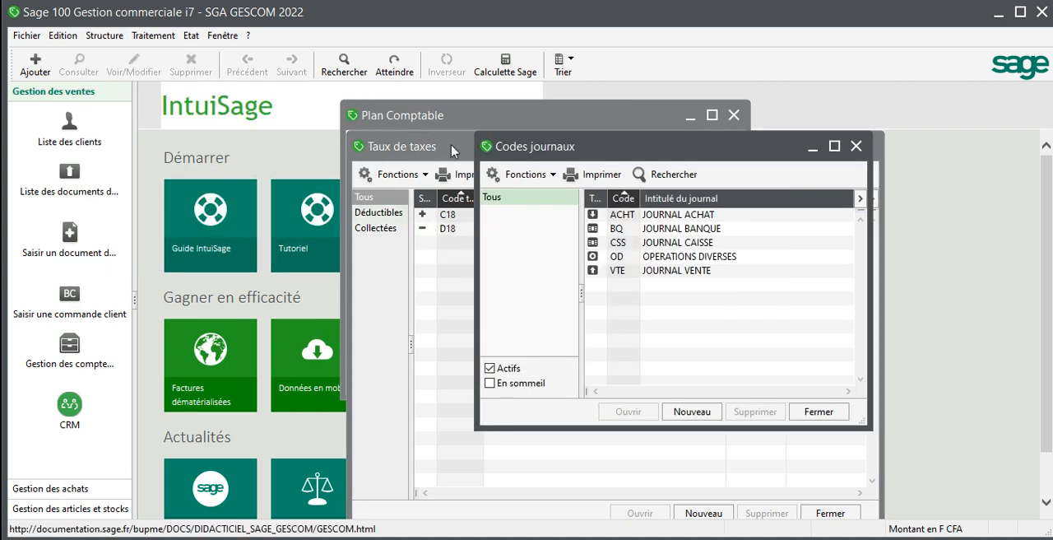
pyautogui.moveTo(453, 146); pyautogui.dragTo(734, 88)
pyautogui.moveTo(574, 123); pyautogui.dragTo(719, 85)
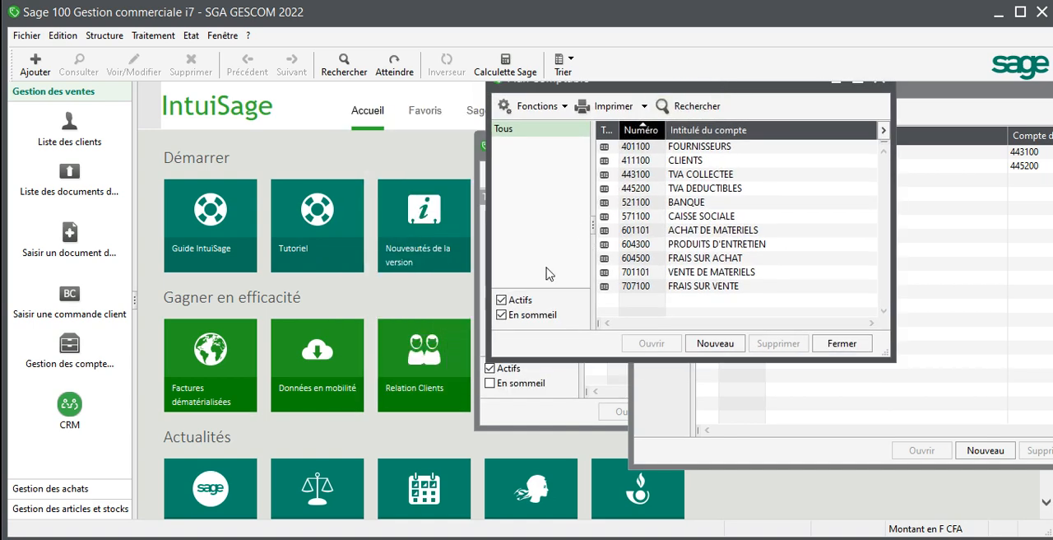
pyautogui.click(540, 415)
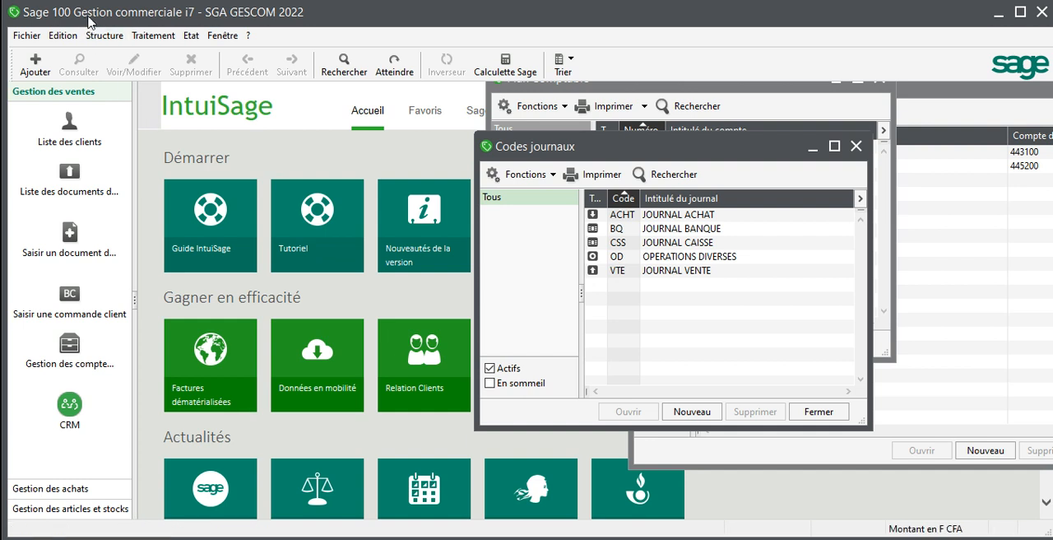
# Step: Open the article families list
pyautogui.click(105, 36)
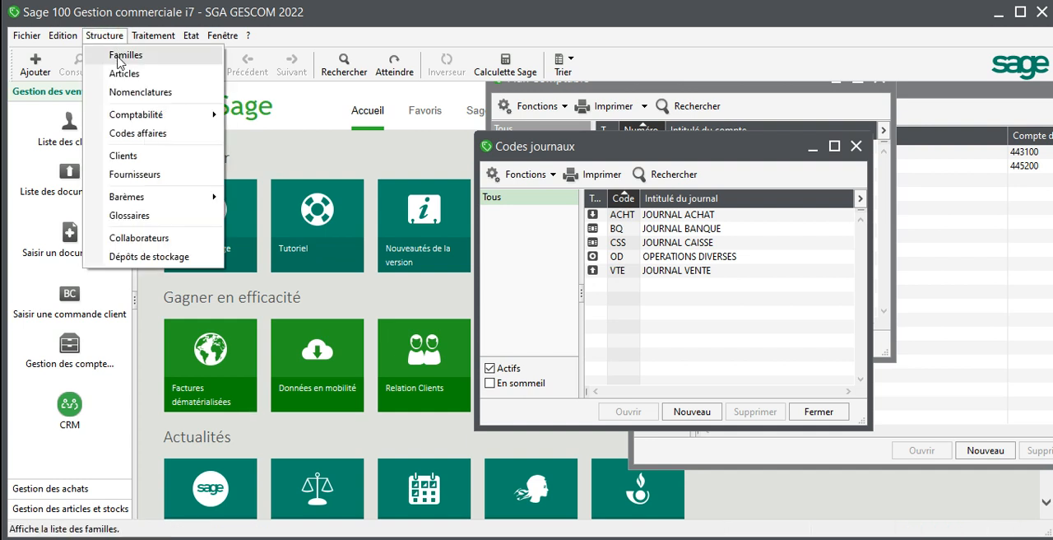
pyautogui.click(342, 2)
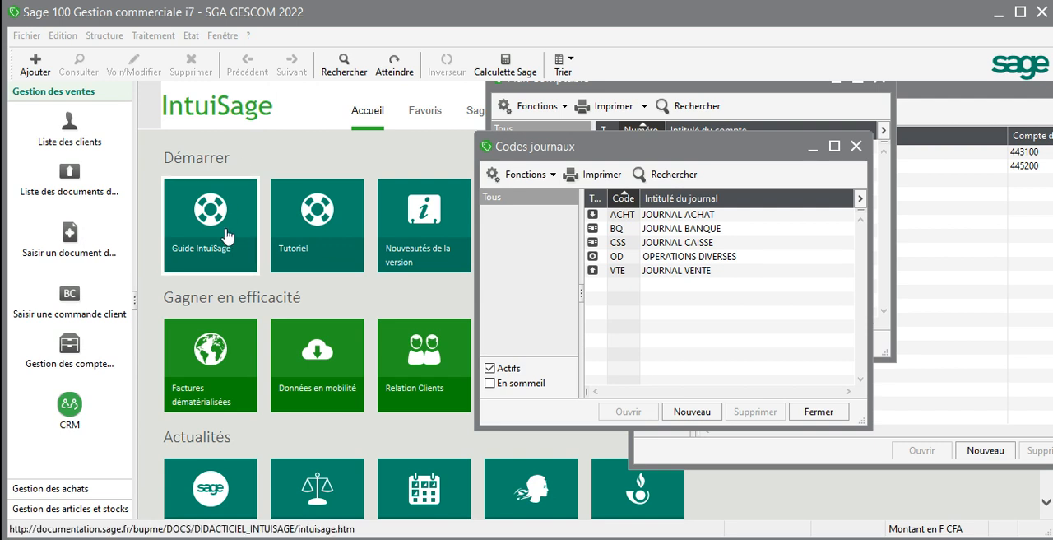
pyautogui.click(105, 37)
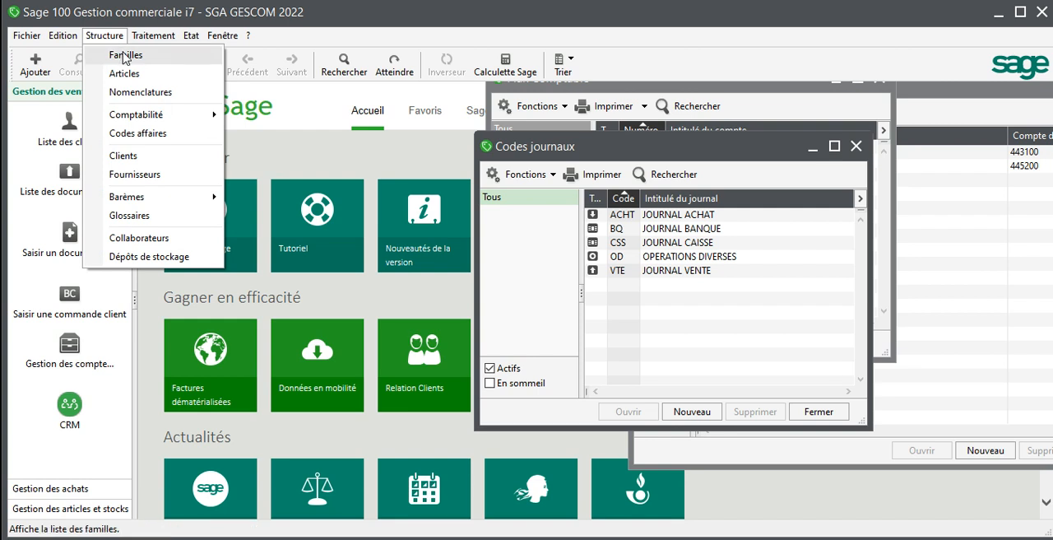
pyautogui.click(125, 56)
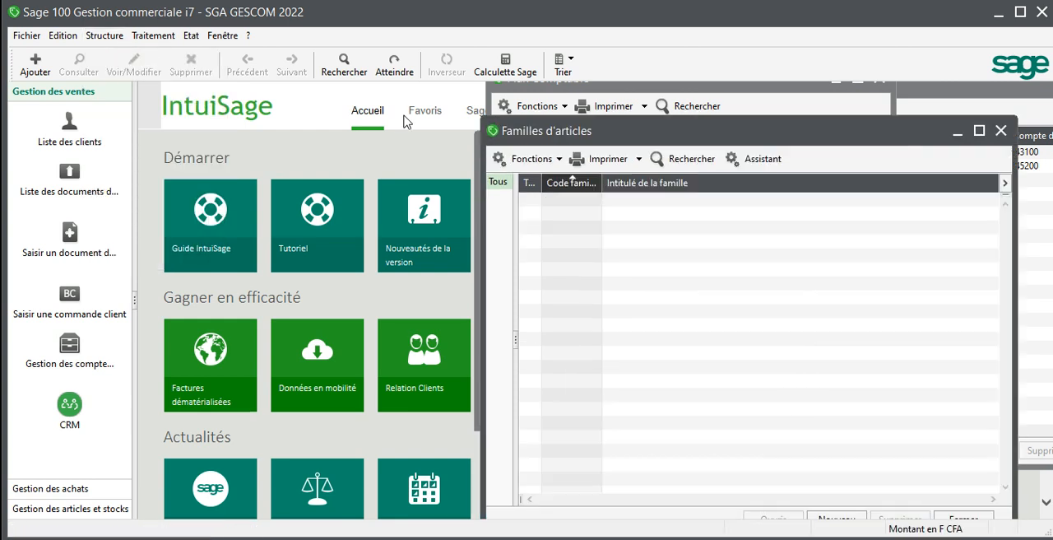
pyautogui.moveTo(733, 131); pyautogui.dragTo(558, 118)
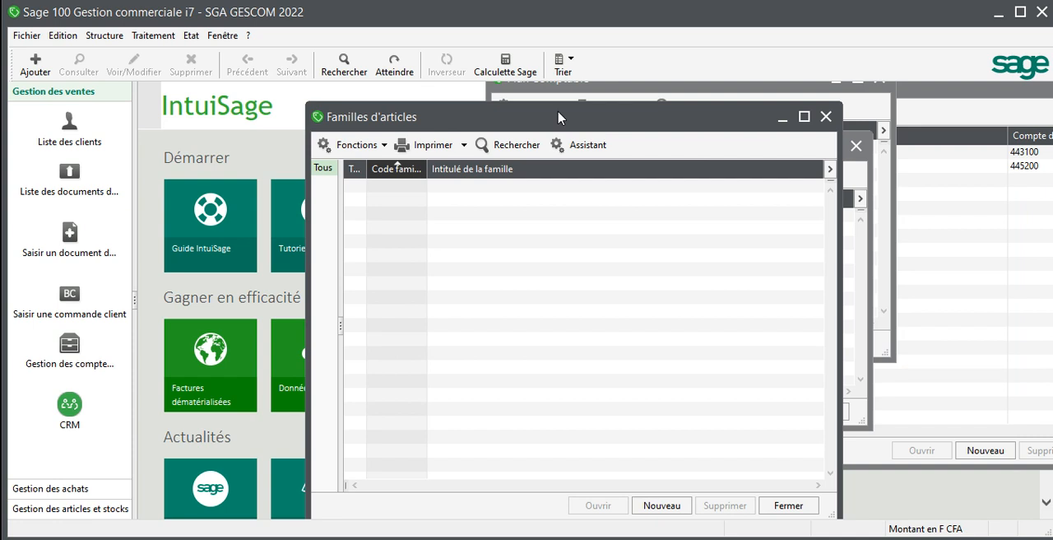
# Step: Set the company's capital to 1000000 in the company identification parameters and close the parameters
pyautogui.click(26, 35)
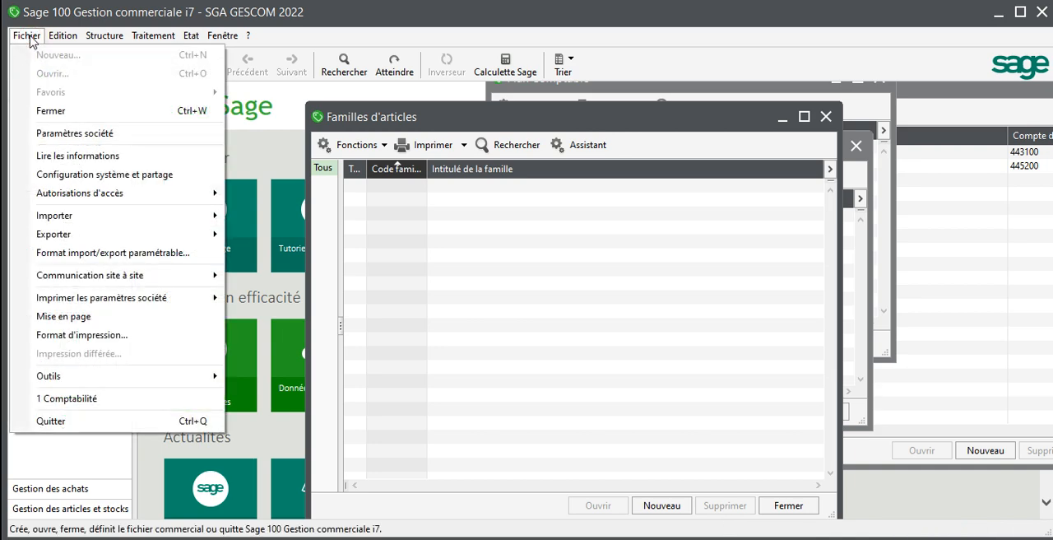
pyautogui.click(79, 135)
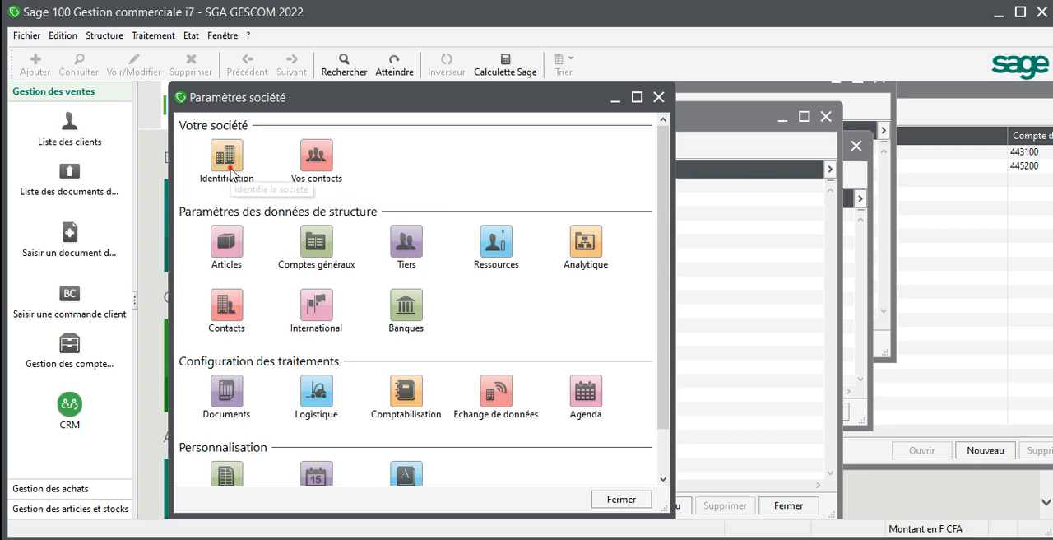
pyautogui.click(226, 156)
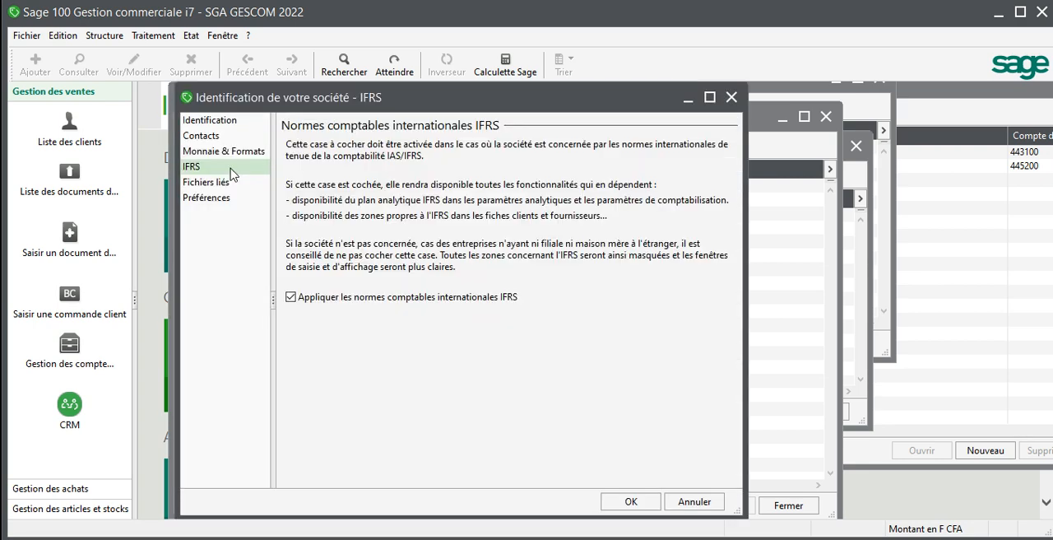
pyautogui.click(221, 124)
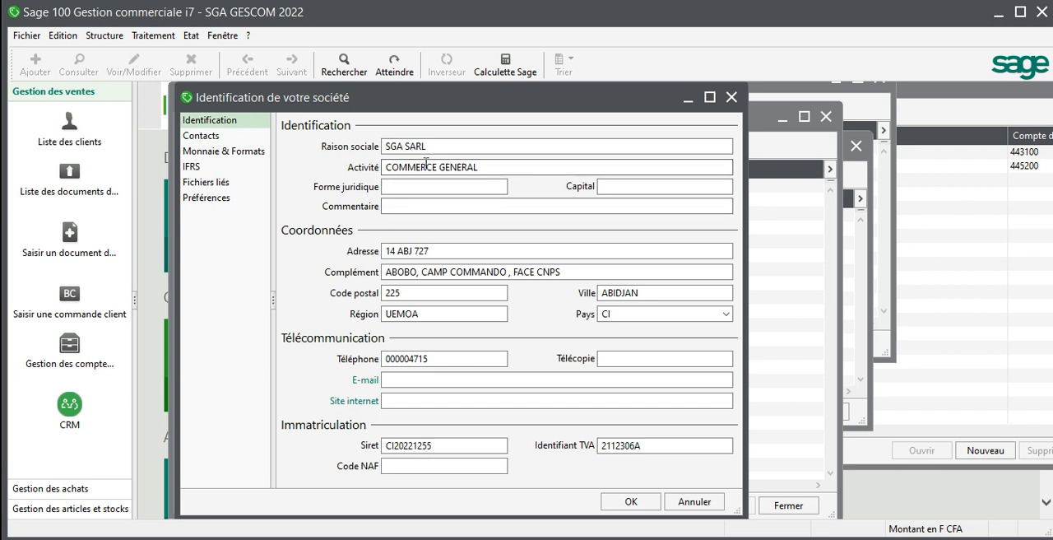
pyautogui.click(427, 163)
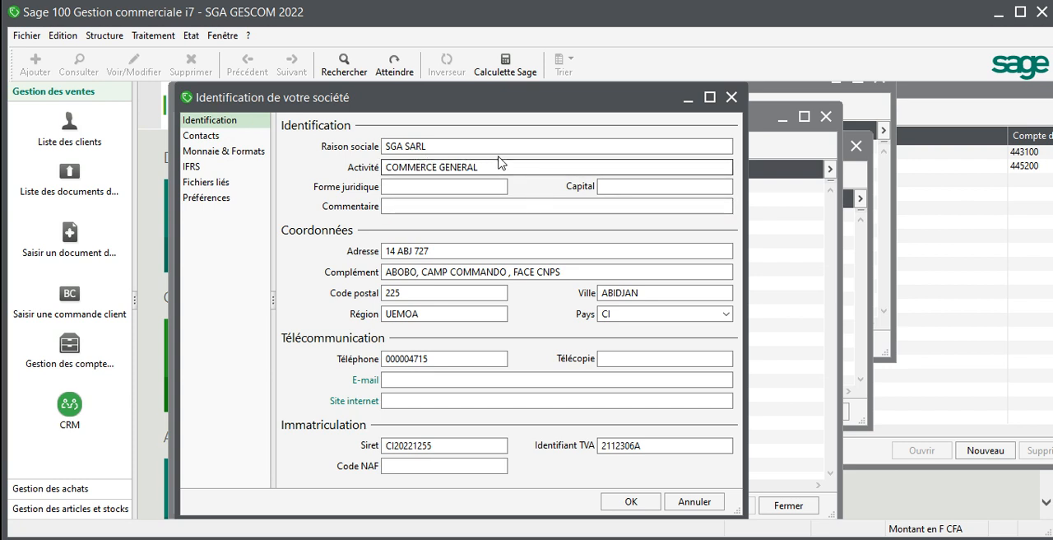
pyautogui.click(626, 186)
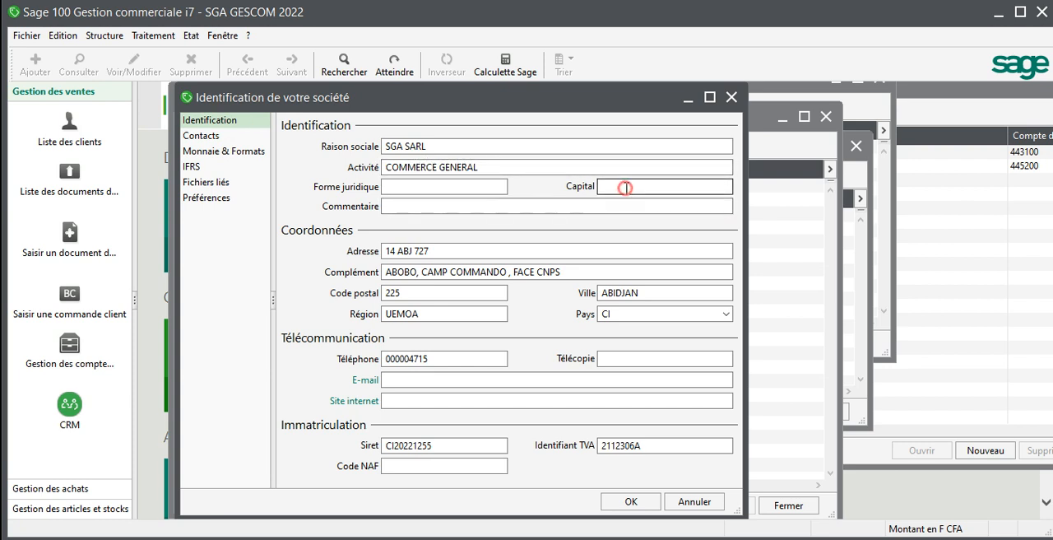
pyautogui.write('1000000')
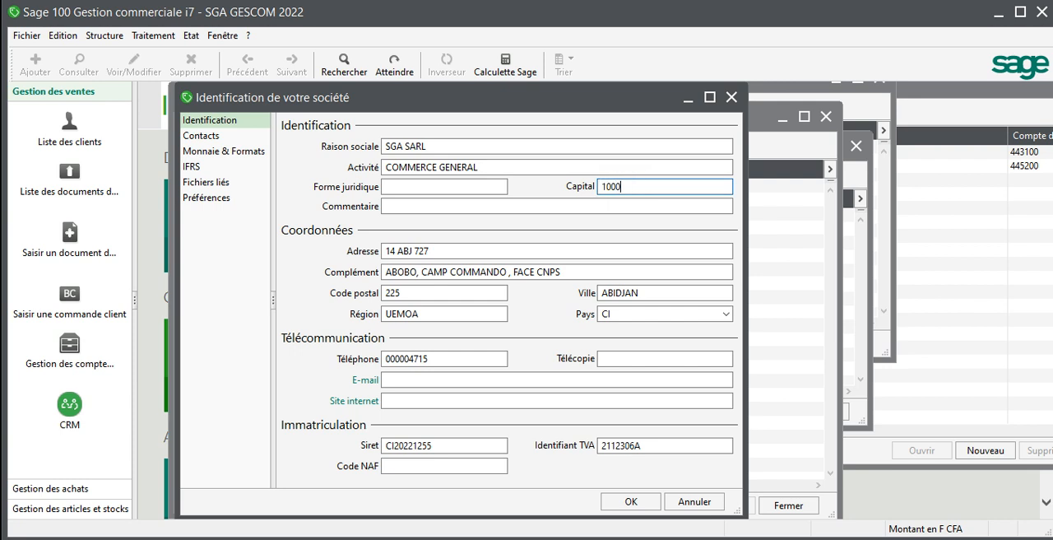
pyautogui.click(645, 505)
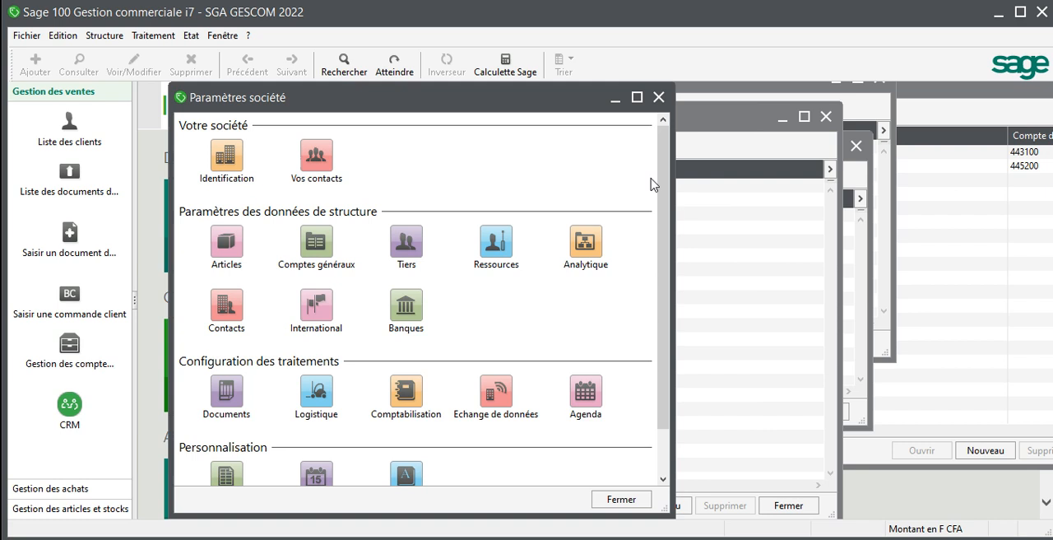
pyautogui.click(658, 97)
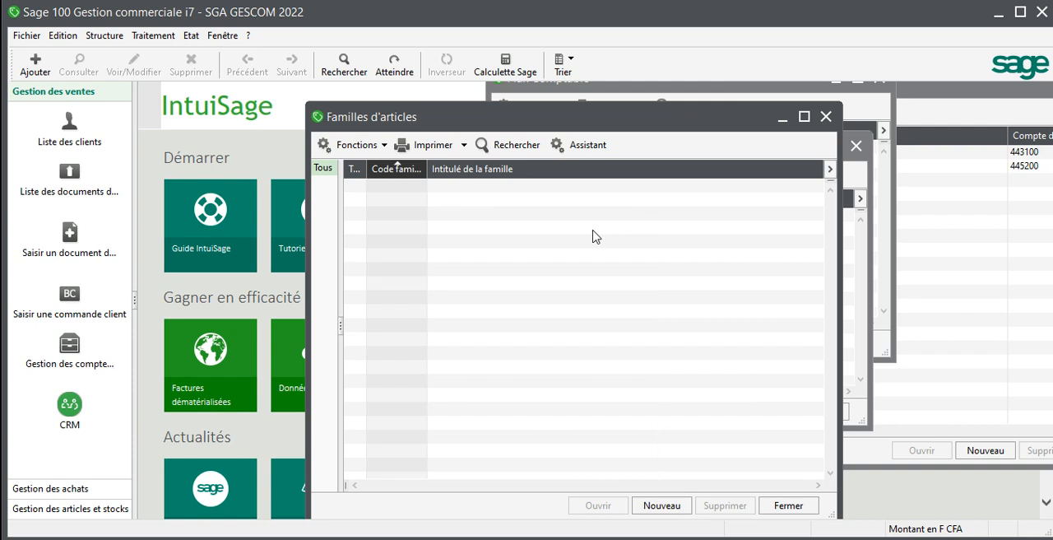
# Step: Create a new article family with code SCIM and title SACS DE CIMENTS
pyautogui.click(663, 505)
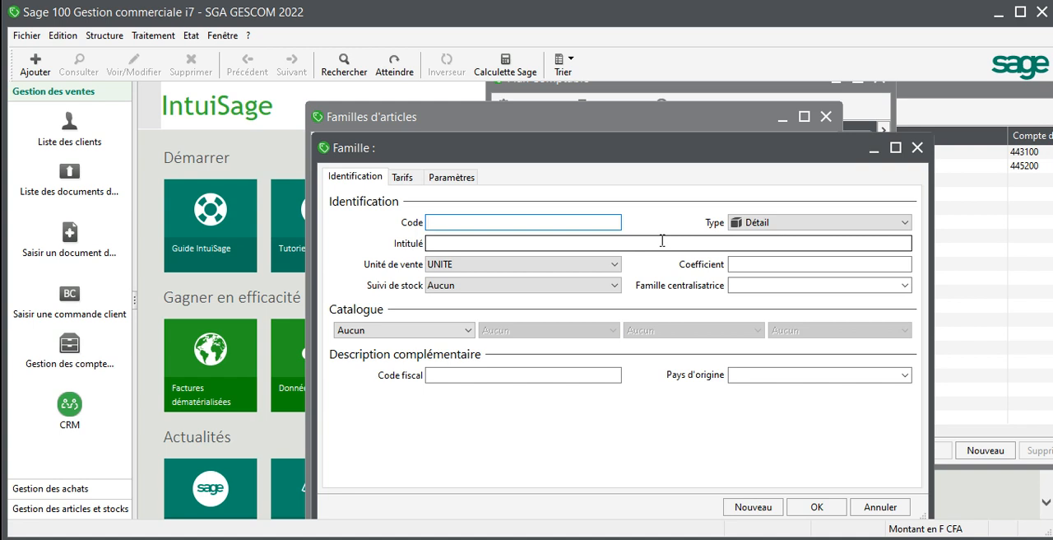
pyautogui.write('CIM')
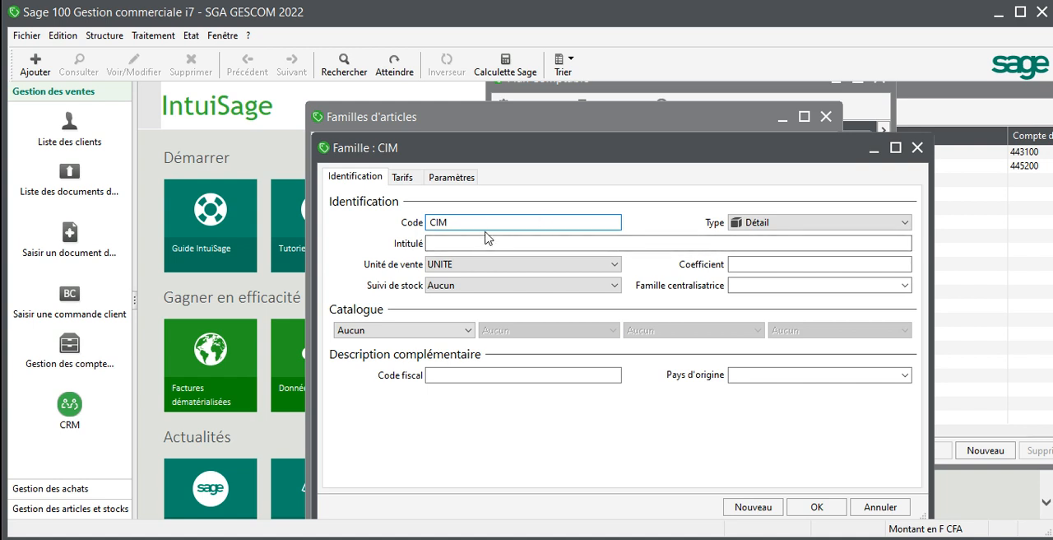
pyautogui.click(430, 223)
pyautogui.write('S')
pyautogui.click(447, 243)
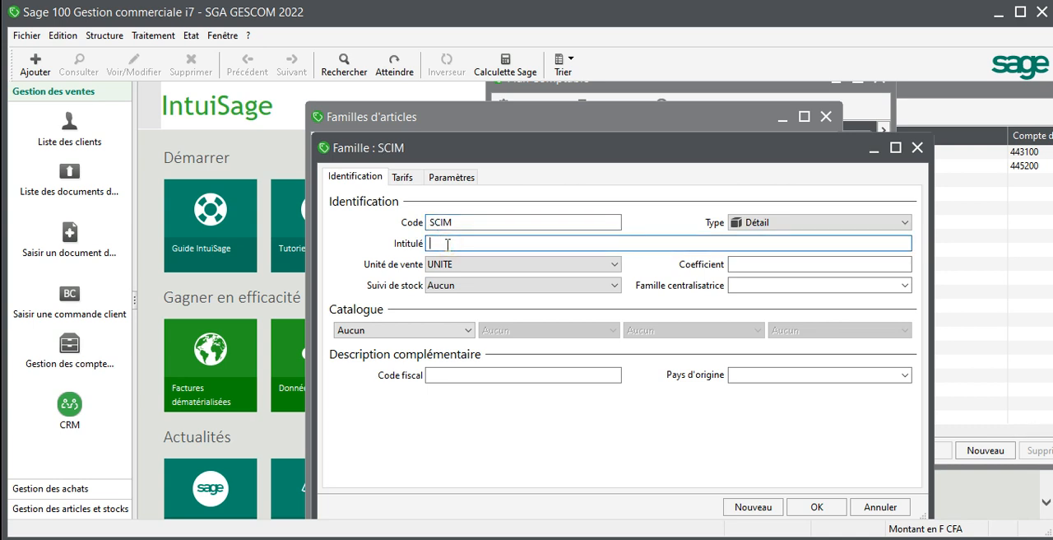
pyautogui.write('SACS DE CIMENTS')
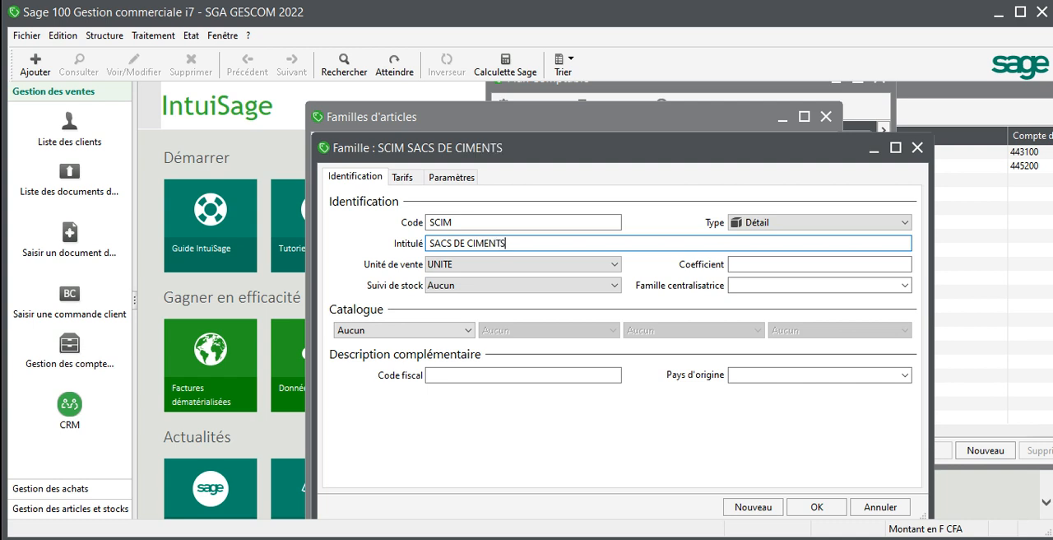
# Step: Set the SCIM family's sales unit to KILOGRAMME and its stock tracking to CMUP
pyautogui.click(475, 267)
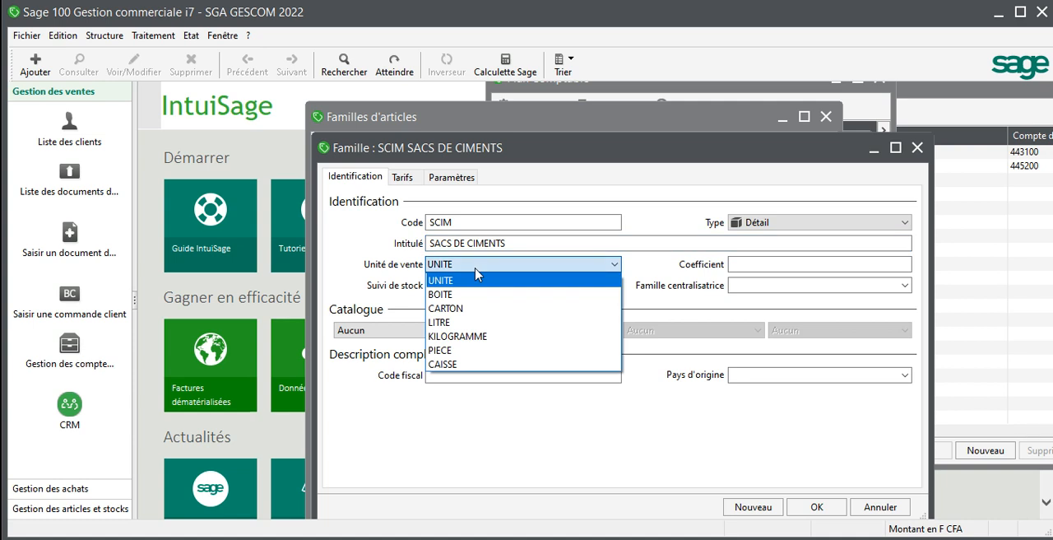
pyautogui.click(471, 338)
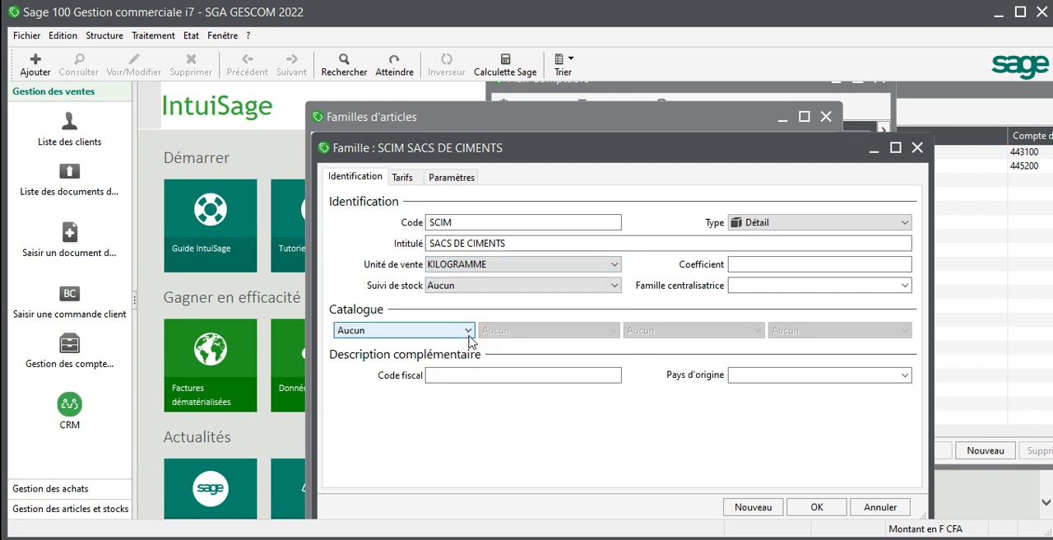
pyautogui.click(582, 284)
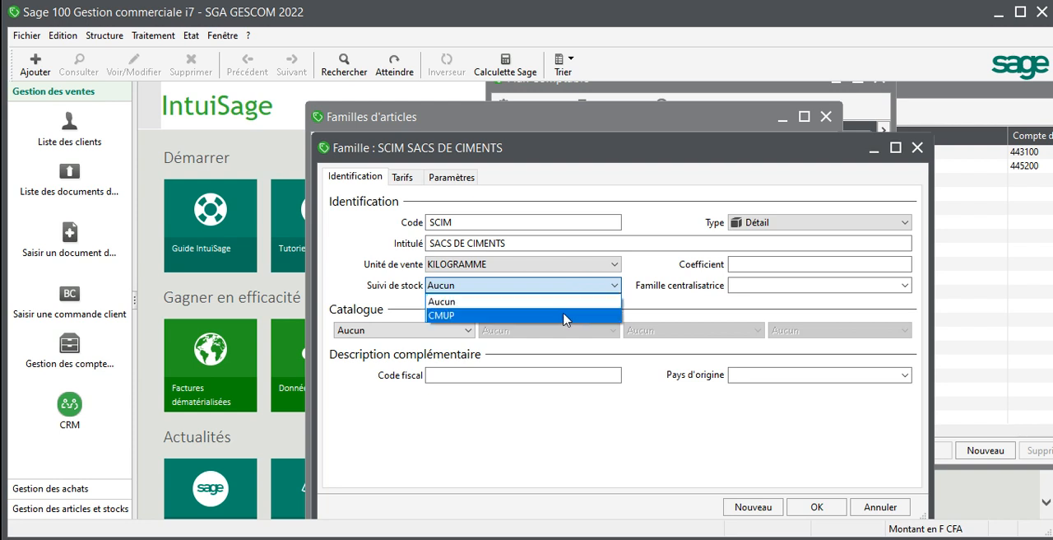
pyautogui.click(564, 316)
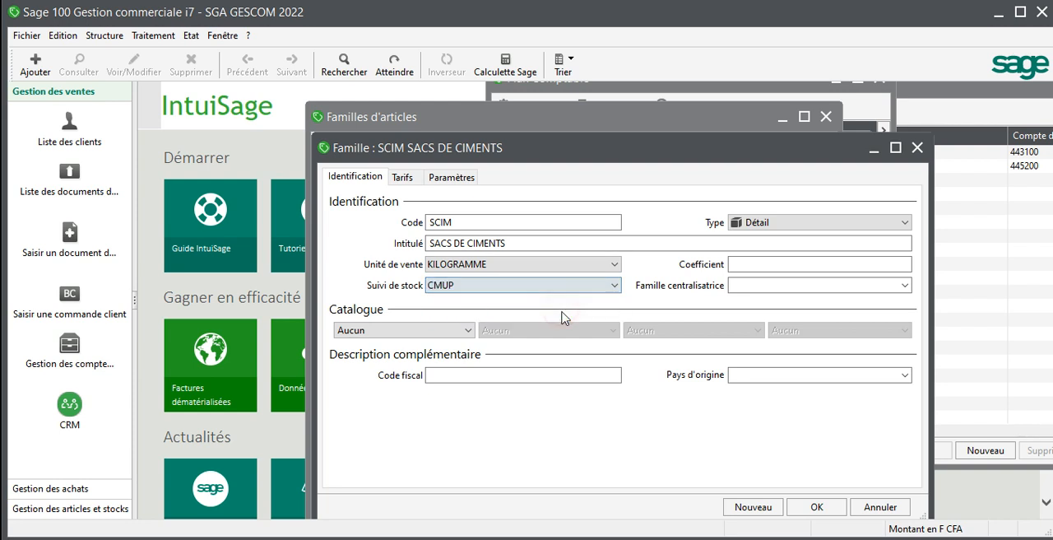
# Step: Enter a coefficient of 1,30 for the SCIM family and save it
pyautogui.click(775, 263)
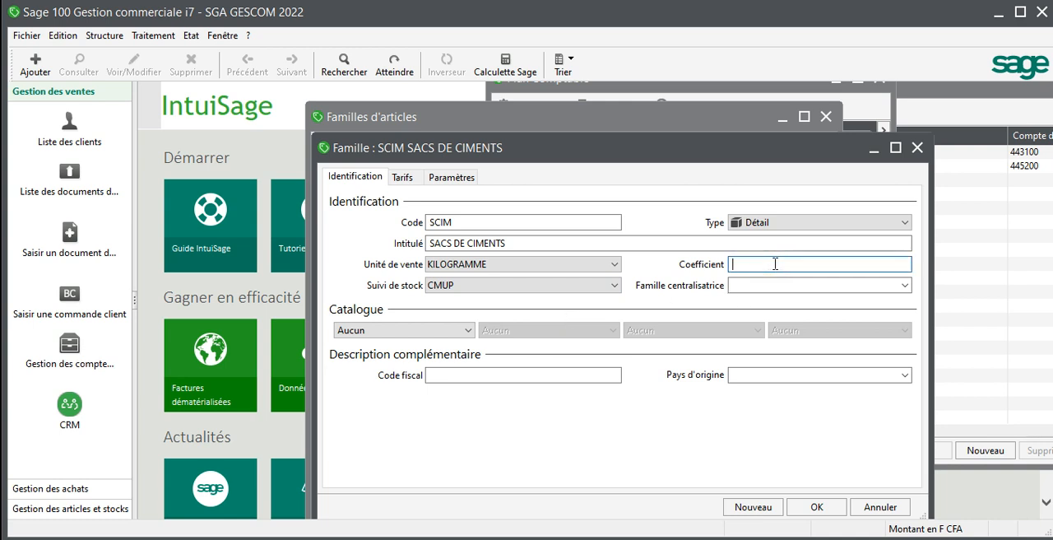
pyautogui.write('1,30')
pyautogui.click(816, 507)
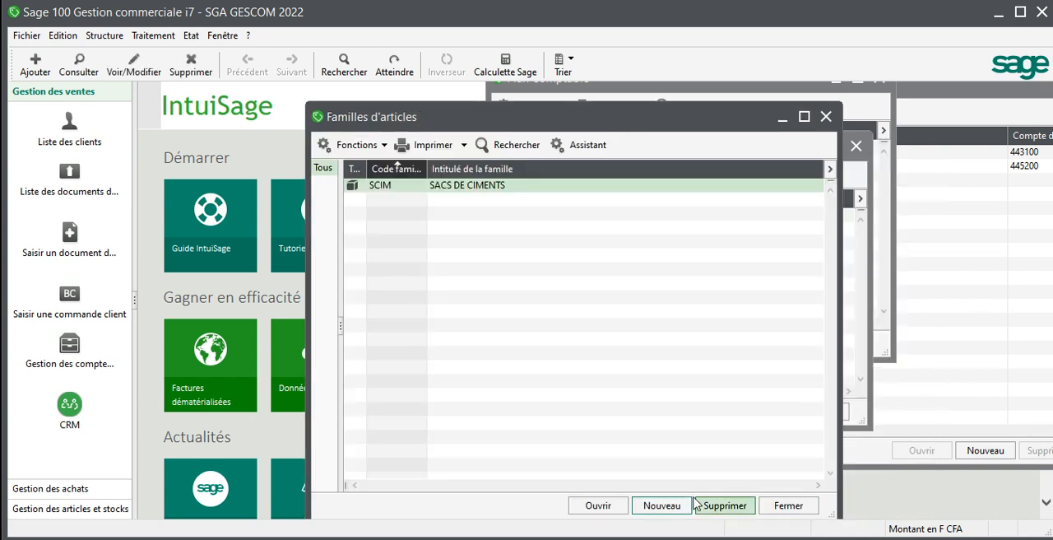
# Step: Create a new article family with code PEINT and title PEINTURES
pyautogui.click(656, 506)
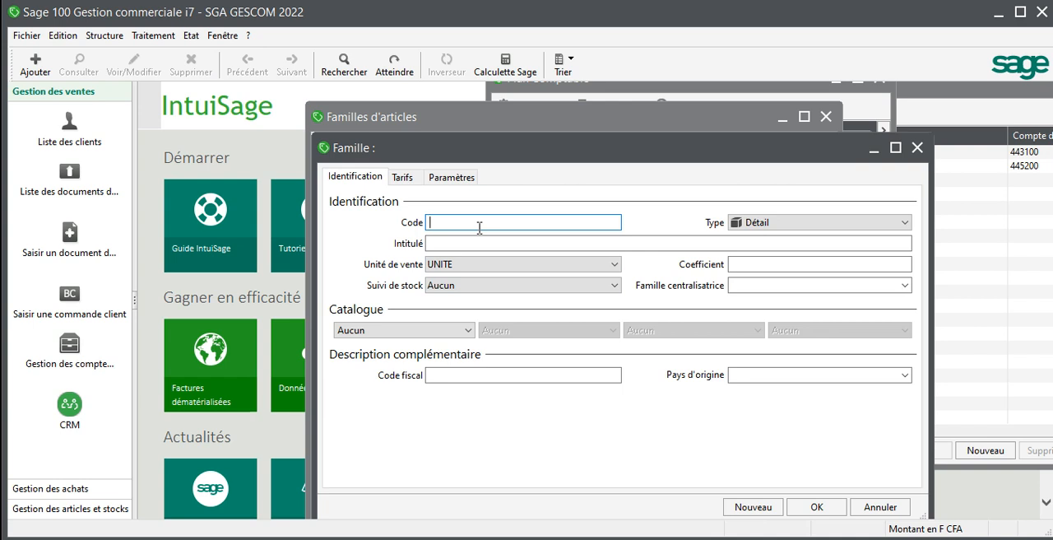
pyautogui.write('PEINT')
pyautogui.click(485, 242)
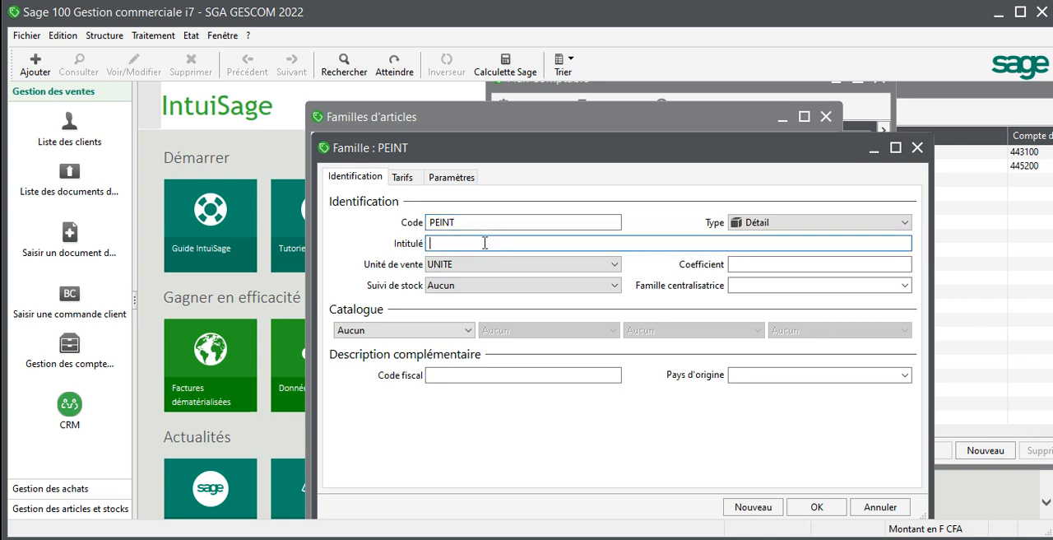
pyautogui.write('PEINTURES')
# Step: Set the PEINT family's sales unit to KILOGRAMME and its stock tracking to CMUP
pyautogui.click(542, 263)
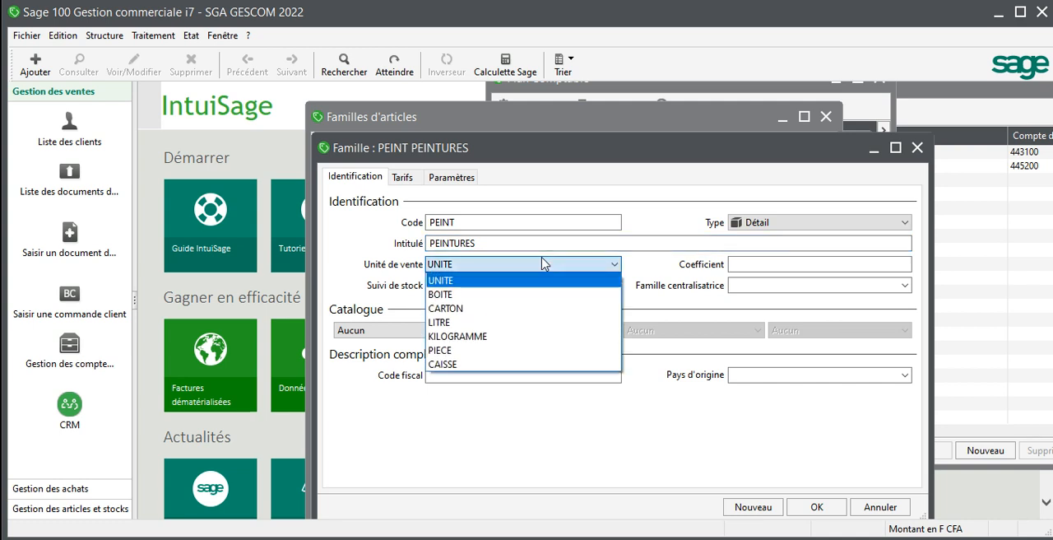
pyautogui.click(515, 338)
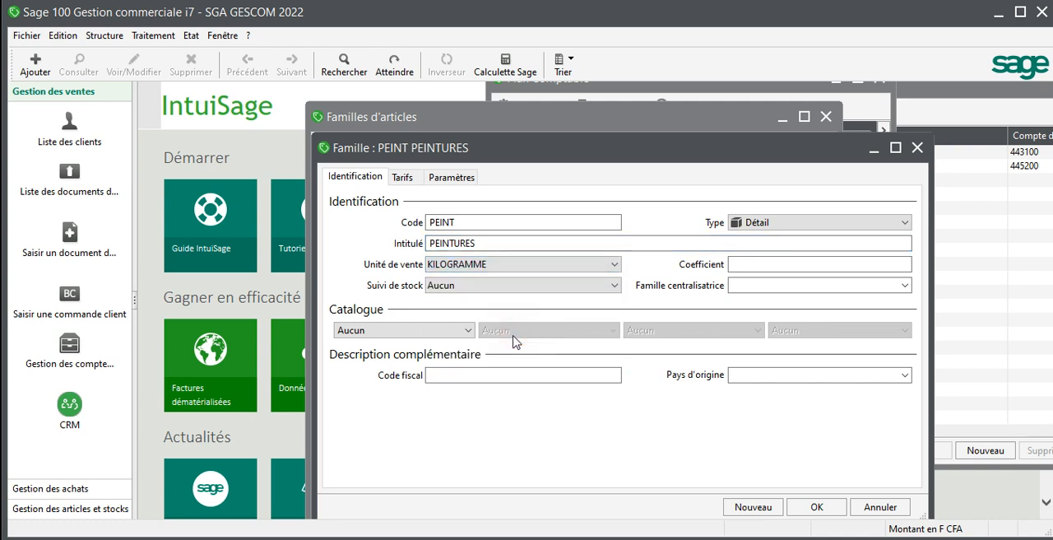
pyautogui.click(503, 290)
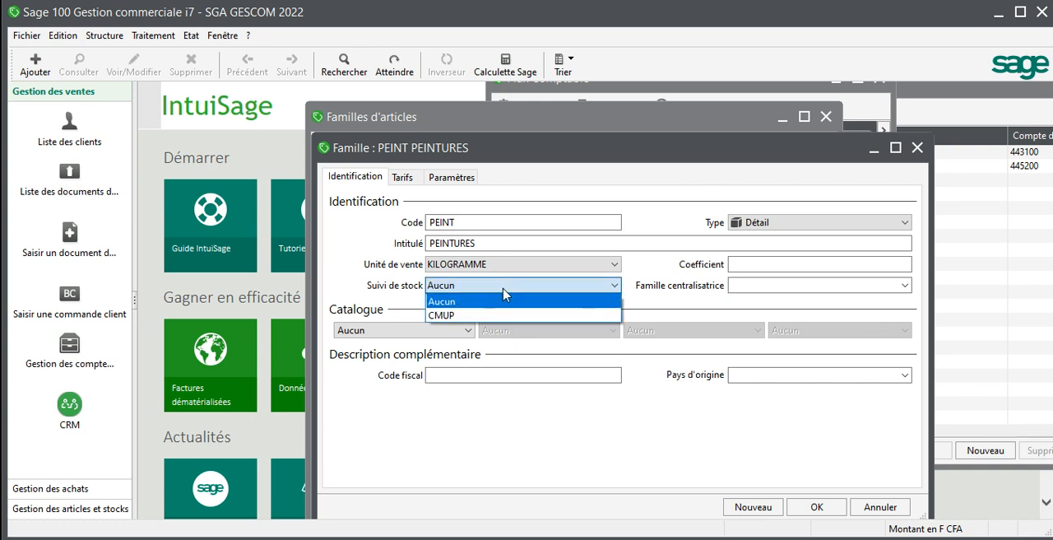
pyautogui.click(503, 315)
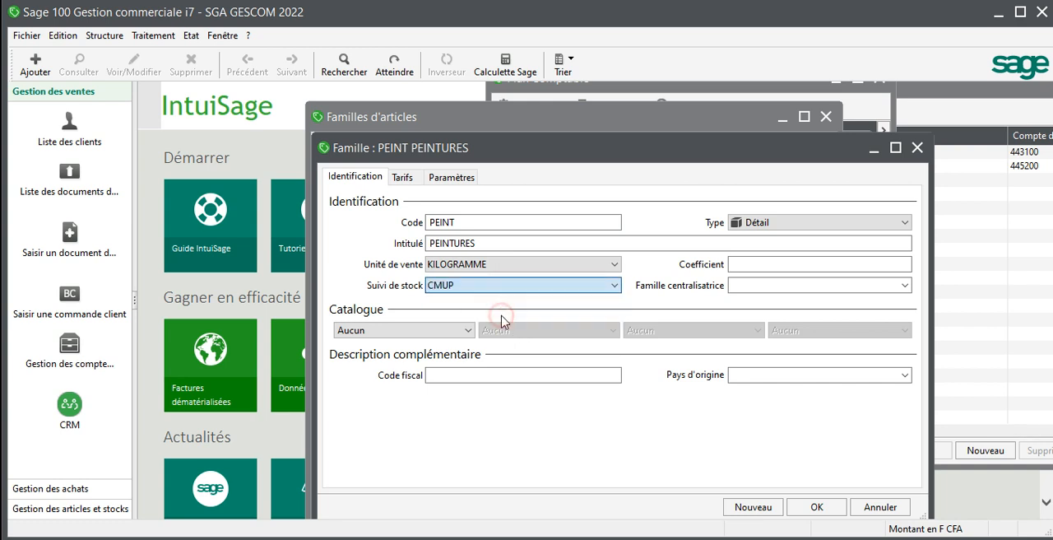
# Step: Enter a coefficient of 1,30 for the PEINT family and save it
pyautogui.click(749, 268)
pyautogui.write('1')
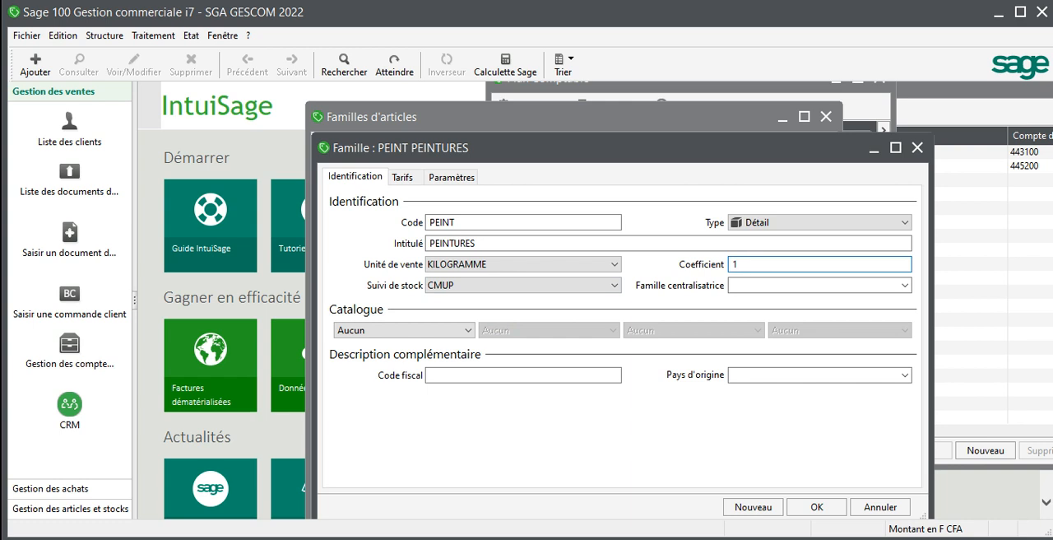
pyautogui.write(',30')
pyautogui.click(817, 508)
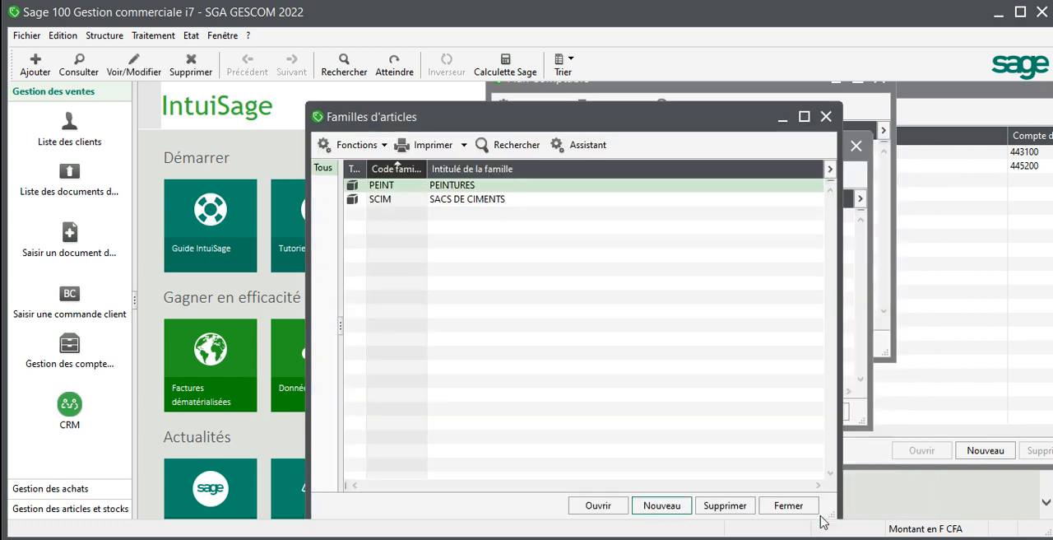
# Step: Create a new article family with code PNT and title POINTES
pyautogui.click(656, 501)
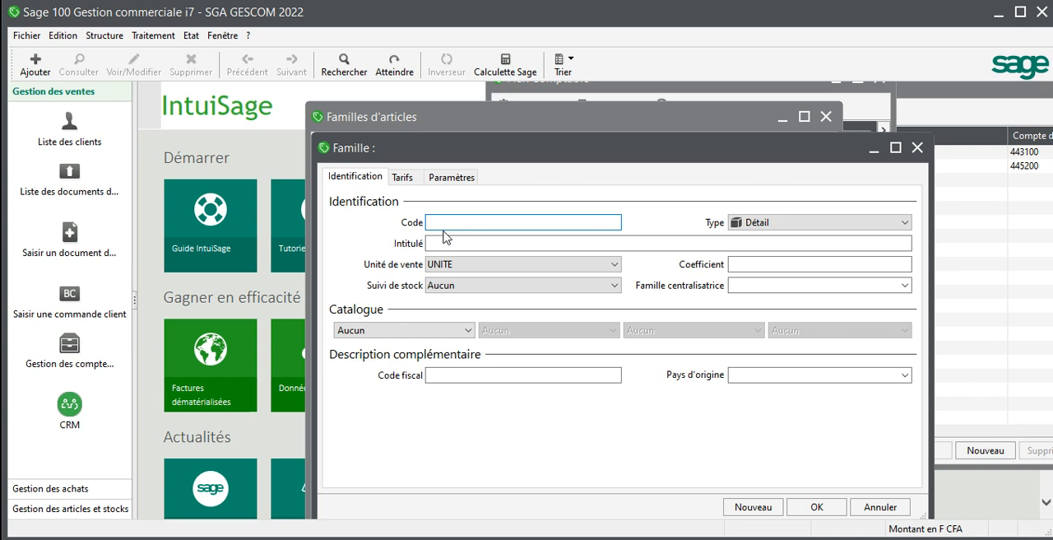
pyautogui.write('PNT')
pyautogui.press('Tab')
pyautogui.press('Tab')
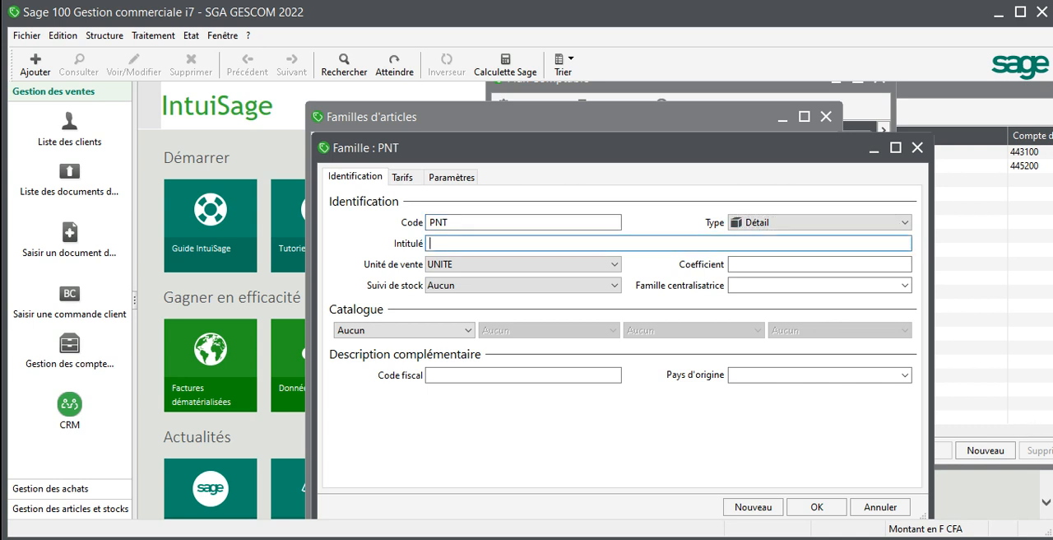
pyautogui.write('POINTES')
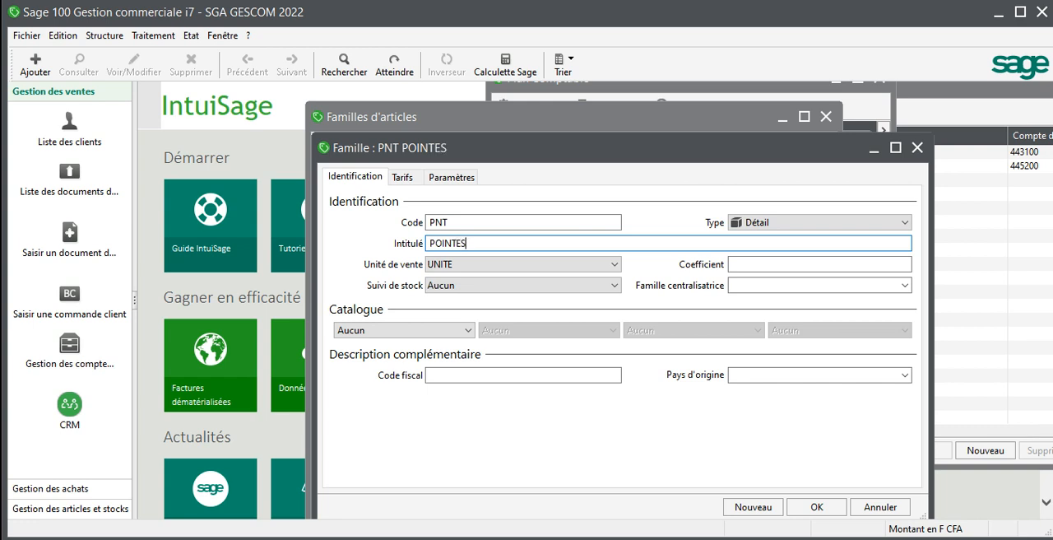
# Step: Set the PNT family's sales unit to BOITE and its stock tracking to CMUP
pyautogui.click(505, 268)
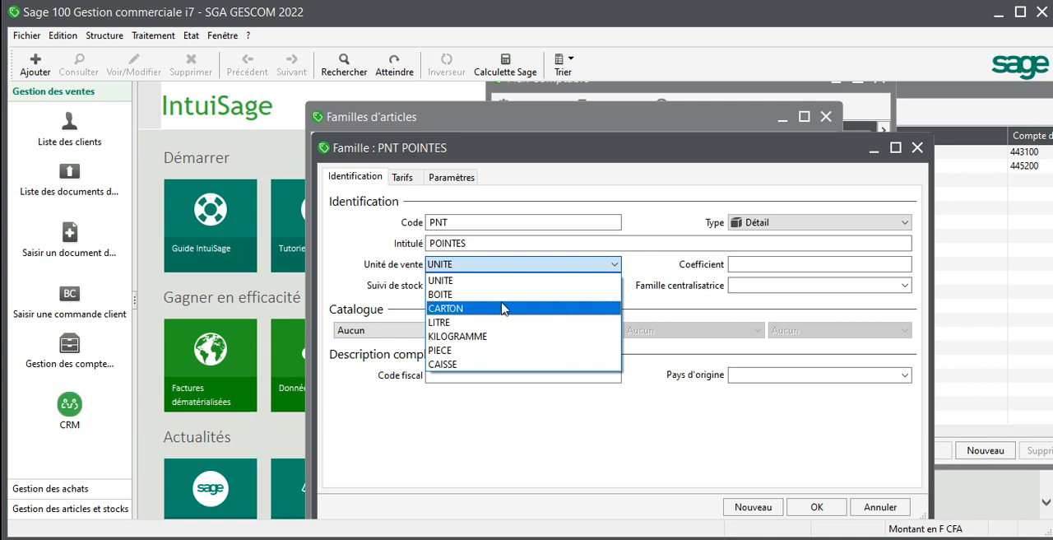
pyautogui.click(503, 299)
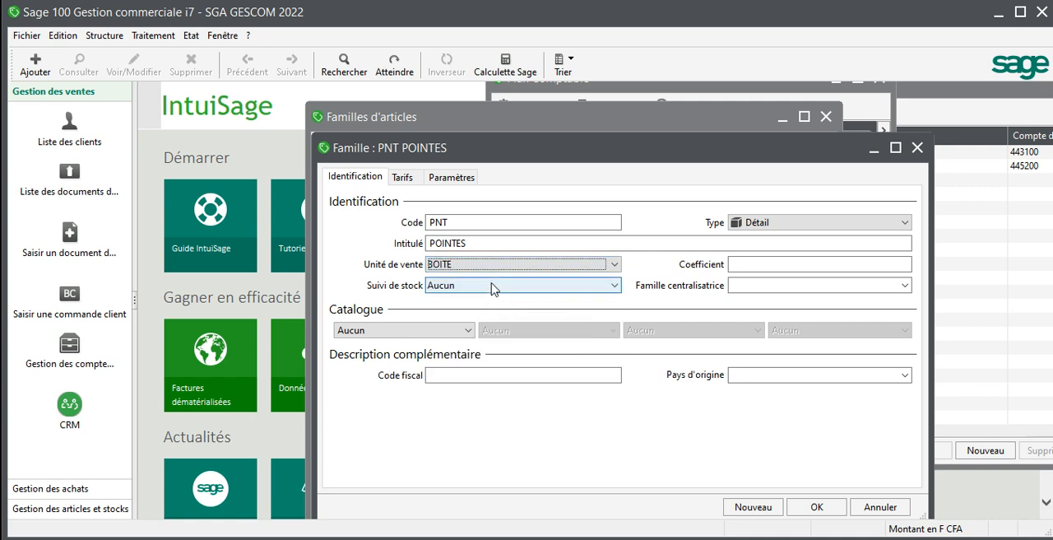
pyautogui.click(494, 284)
pyautogui.click(500, 316)
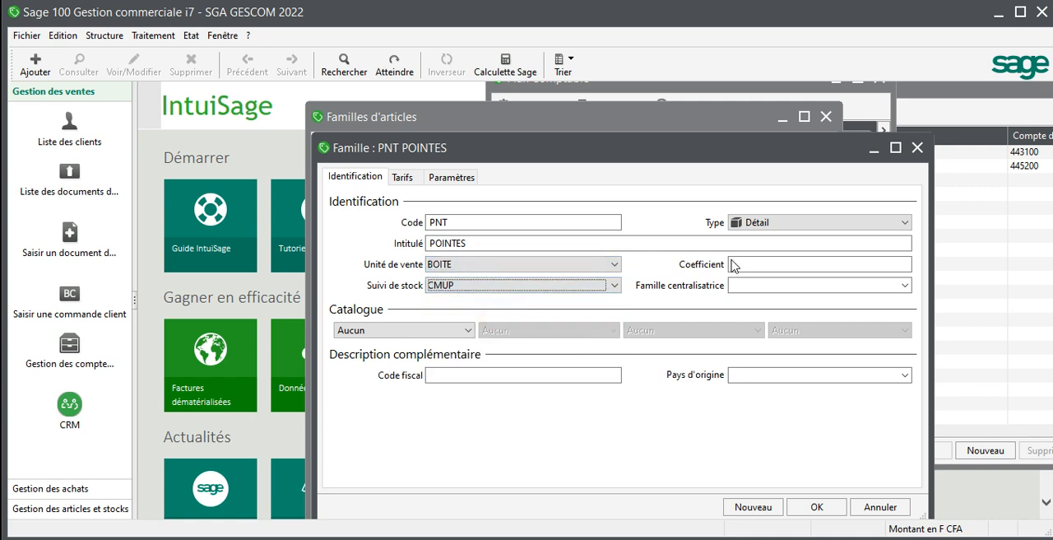
# Step: Enter a coefficient of 1,30 for the PNT family, save it, and reopen it to check before closing
pyautogui.click(765, 263)
pyautogui.write('1')
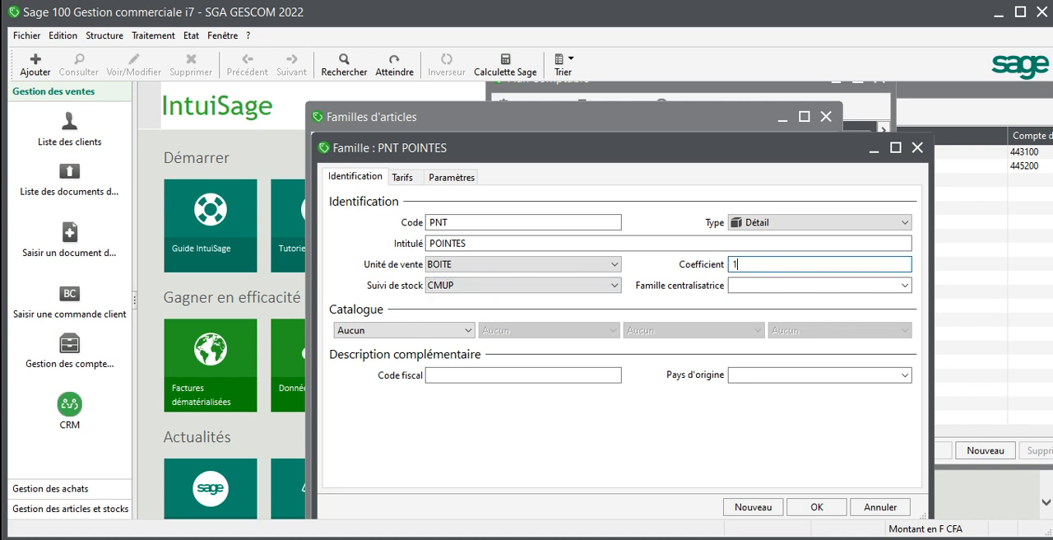
pyautogui.write(',30')
pyautogui.click(817, 508)
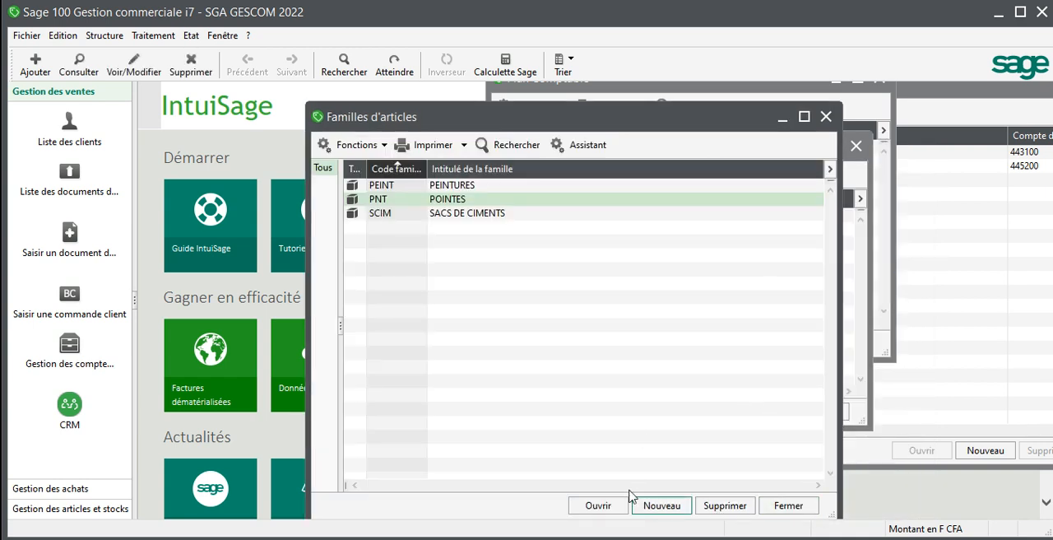
pyautogui.click(596, 505)
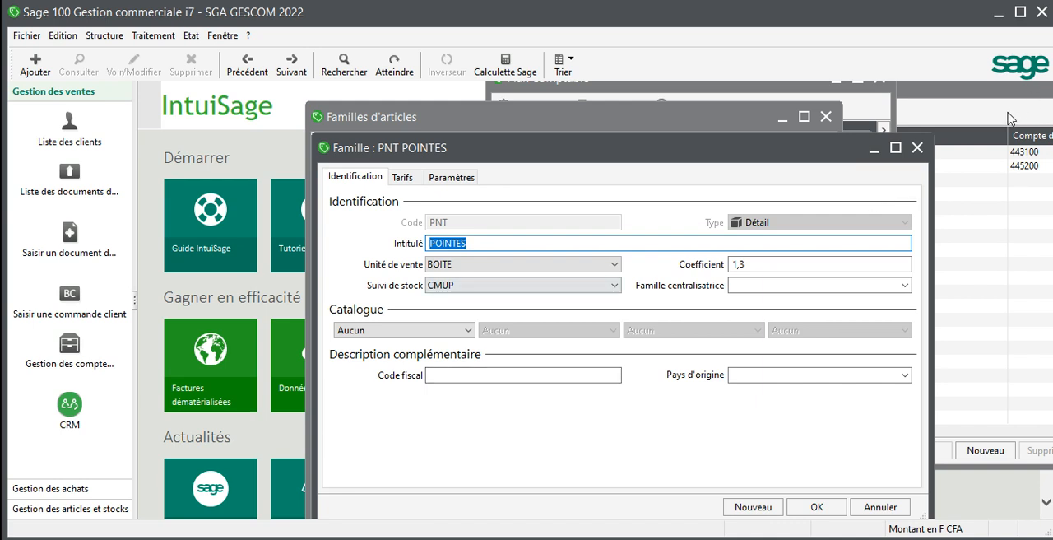
pyautogui.click(917, 147)
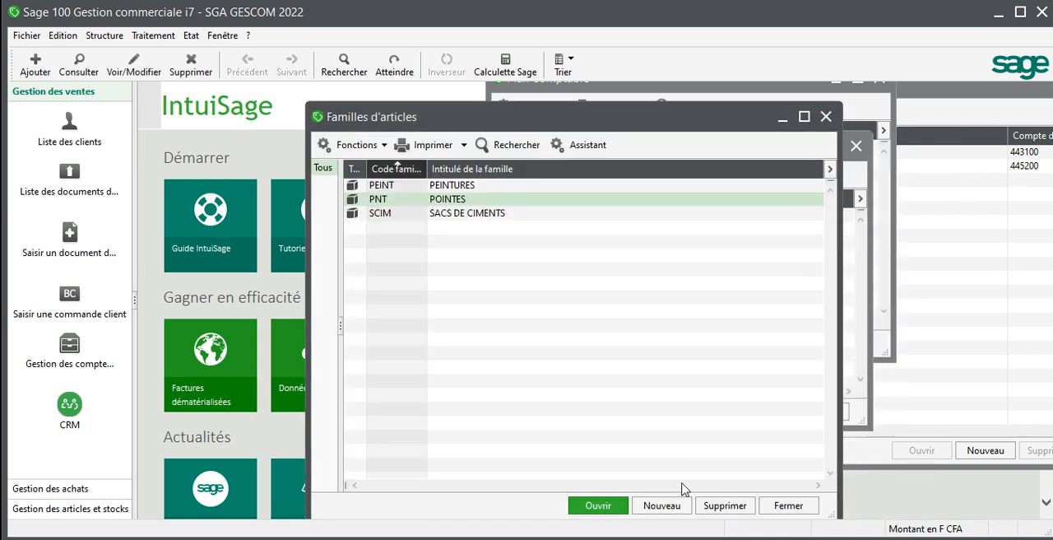
# Step: Create a new article family with code CRR and title CARREAUX
pyautogui.click(663, 505)
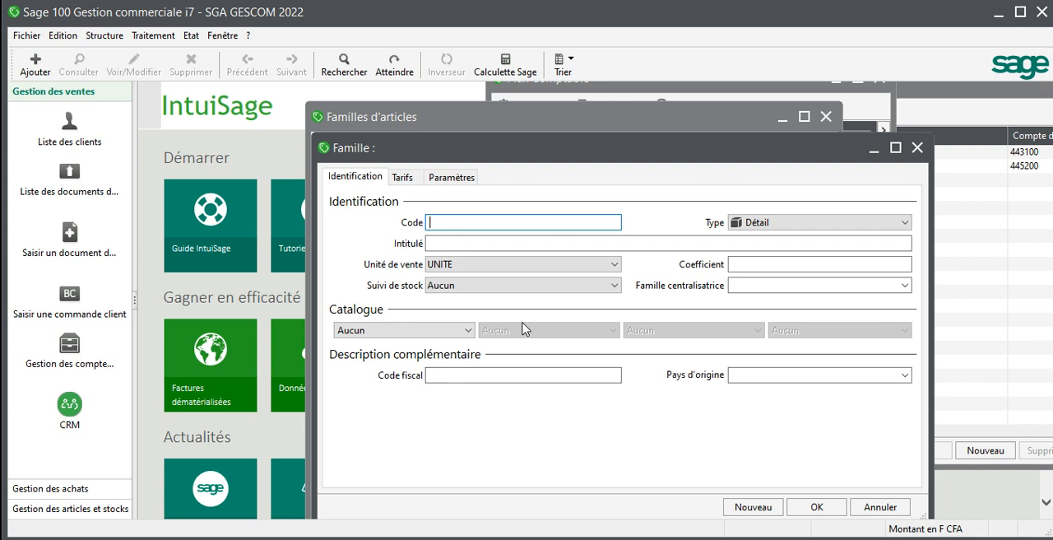
pyautogui.click(481, 223)
pyautogui.write('CRR')
pyautogui.click(494, 240)
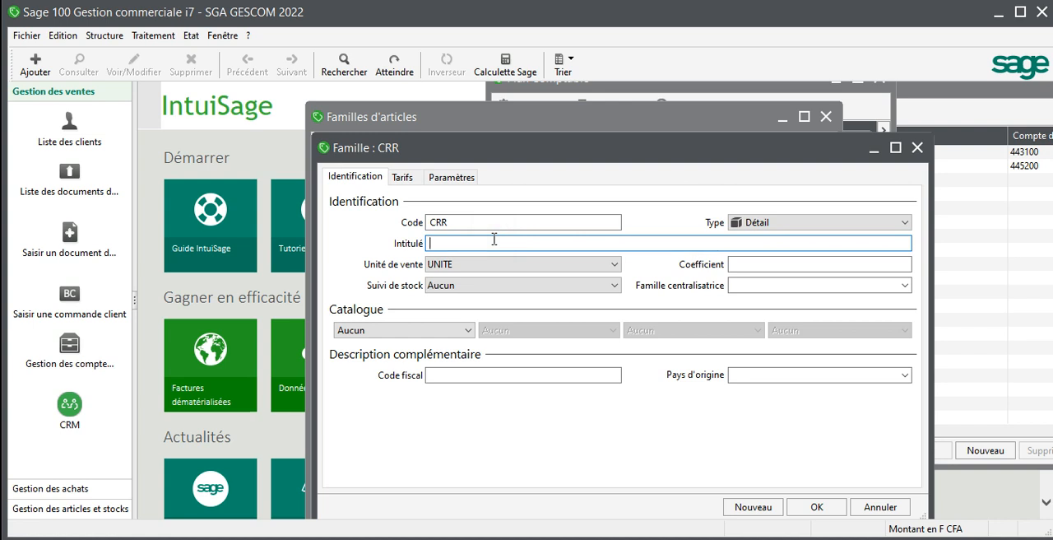
pyautogui.write('CA')
pyautogui.write('RR')
pyautogui.click(520, 244)
pyautogui.write('EAUX')
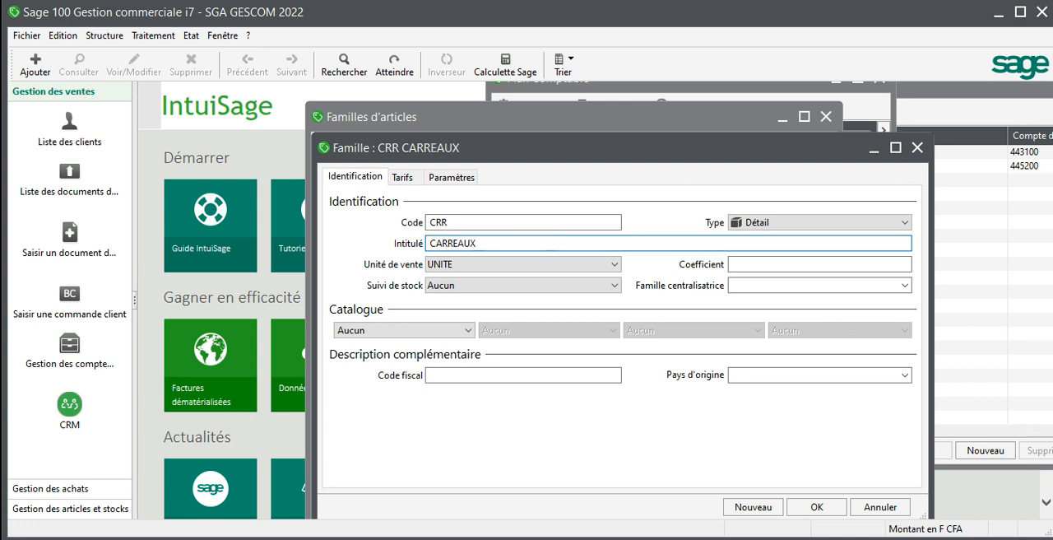
# Step: Set the CRR family's sales unit to CARTON and its stock tracking to CMUP
pyautogui.click(583, 264)
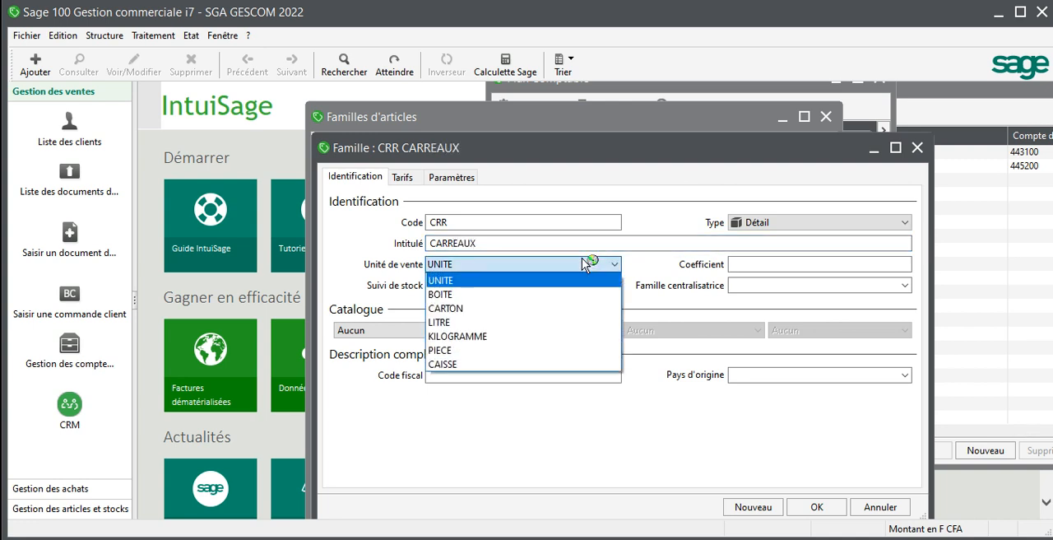
pyautogui.click(547, 309)
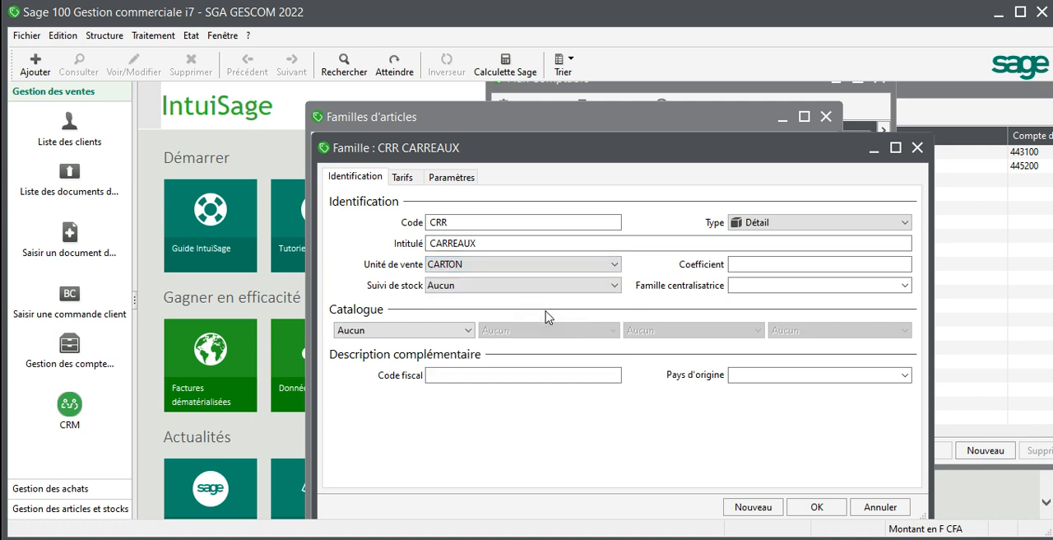
pyautogui.click(585, 285)
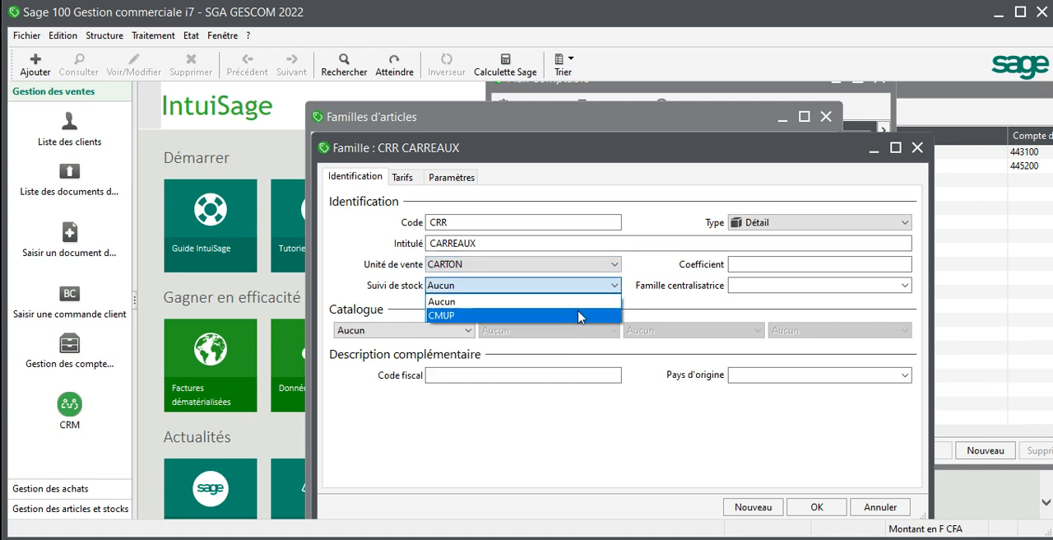
pyautogui.click(580, 316)
# Step: Enter a coefficient of 1,30 for the CRR family
pyautogui.click(762, 264)
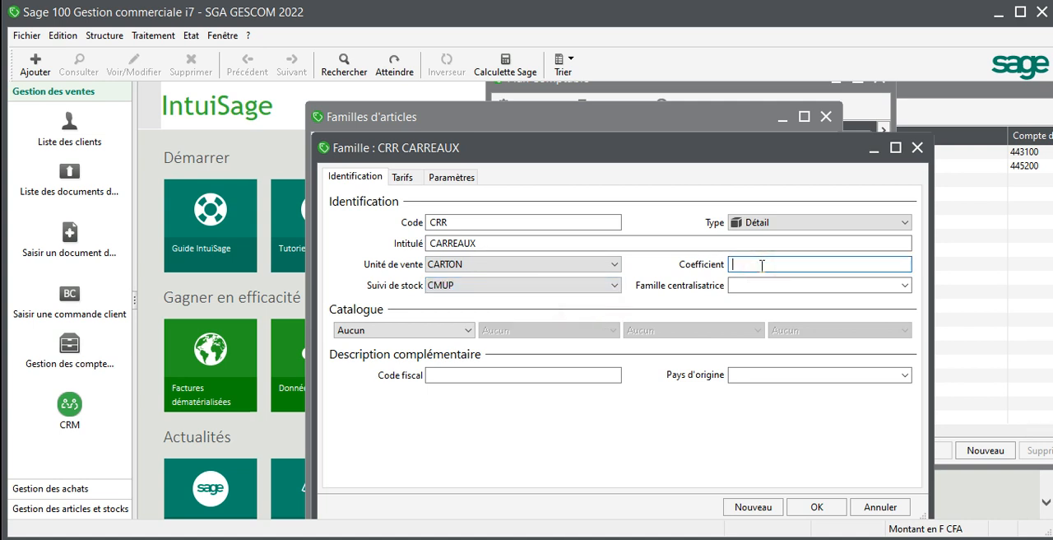
pyautogui.write('1,30')
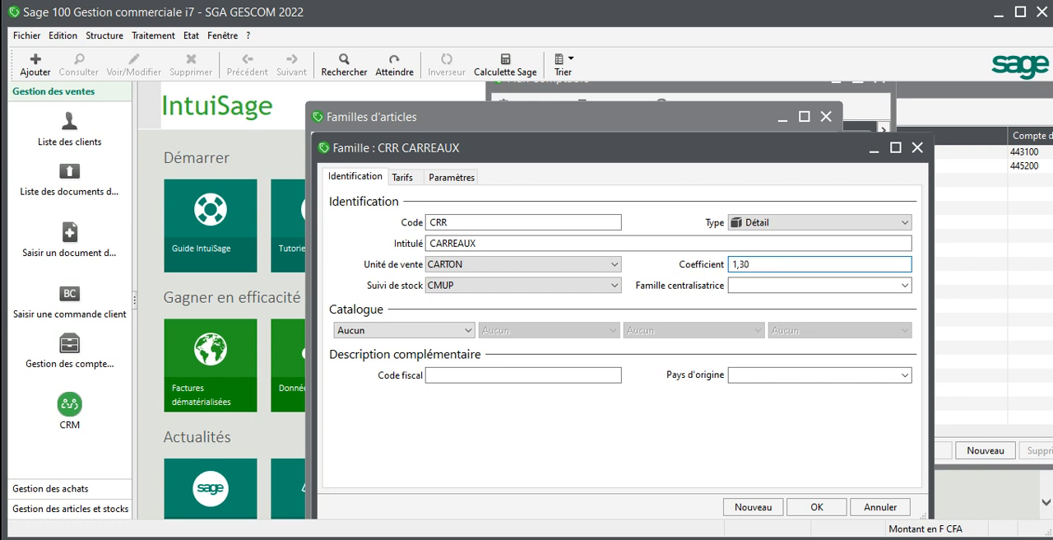
# Step: Save the CRR family and close the article families list
pyautogui.click(820, 505)
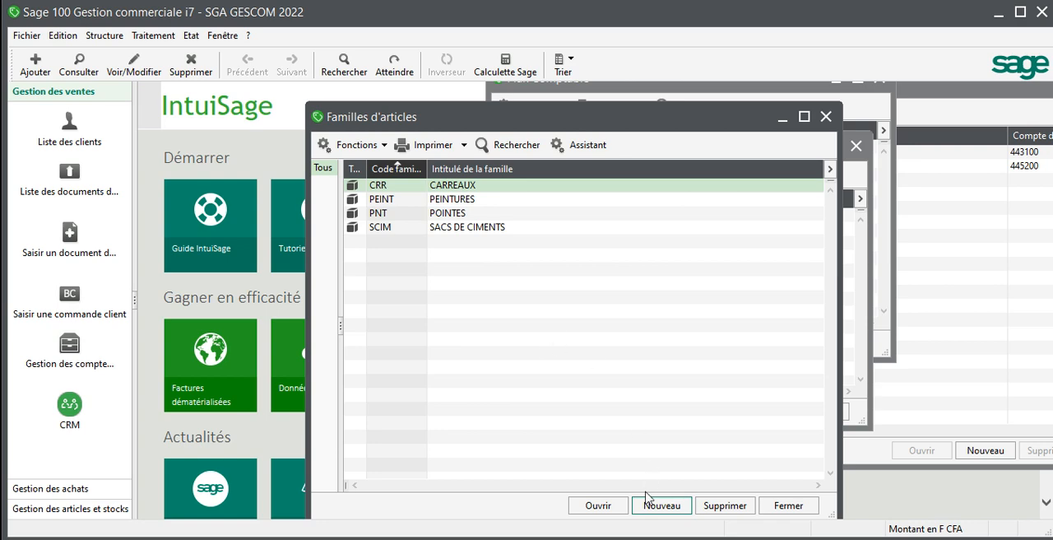
pyautogui.click(788, 505)
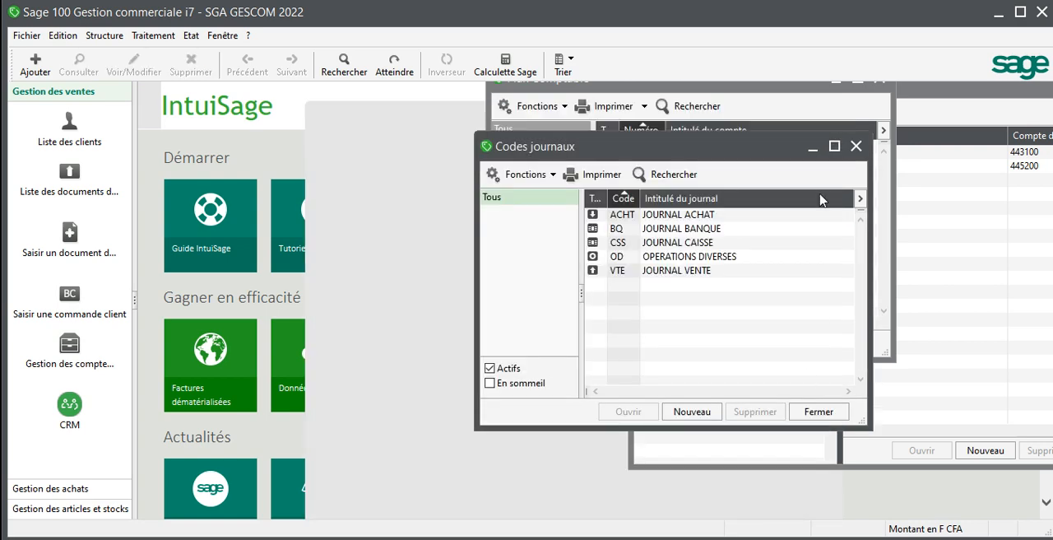
# Step: Close the journal codes, chart of accounts and tax rates windows
pyautogui.click(856, 146)
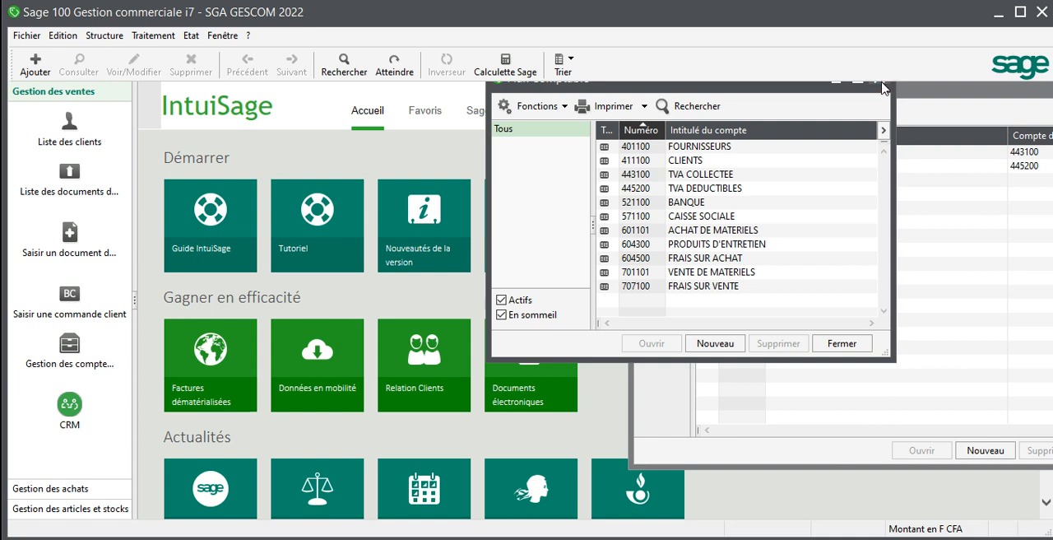
pyautogui.click(881, 83)
pyautogui.moveTo(903, 93); pyautogui.dragTo(797, 110)
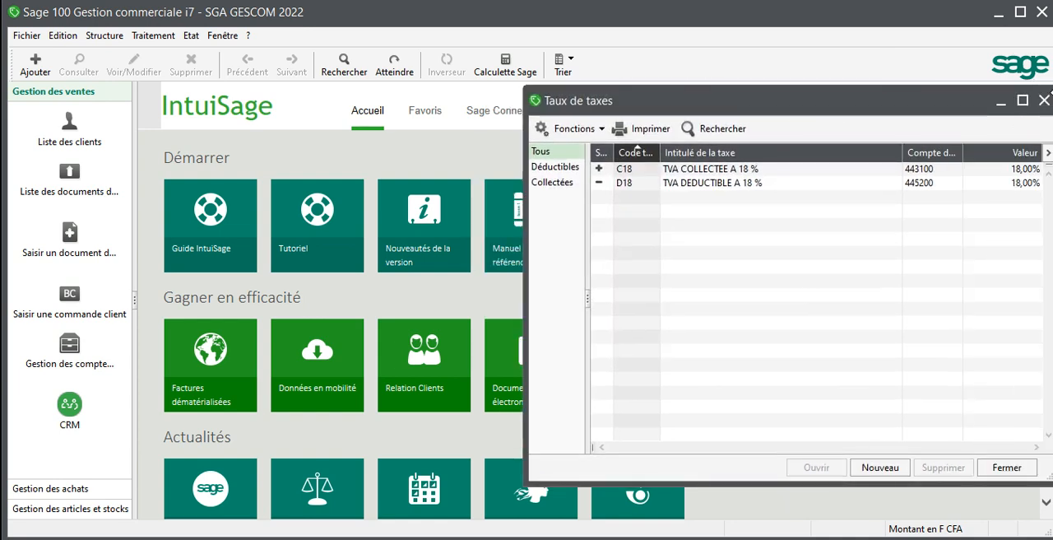
pyautogui.click(1043, 101)
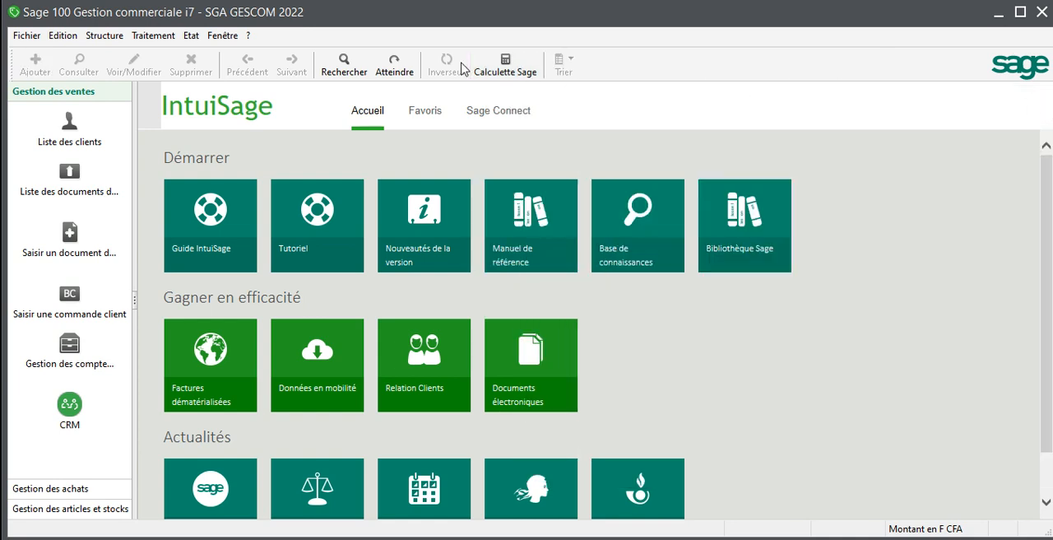
# Step: Reopen the article families list and start creating a new family
pyautogui.click(104, 35)
pyautogui.click(125, 54)
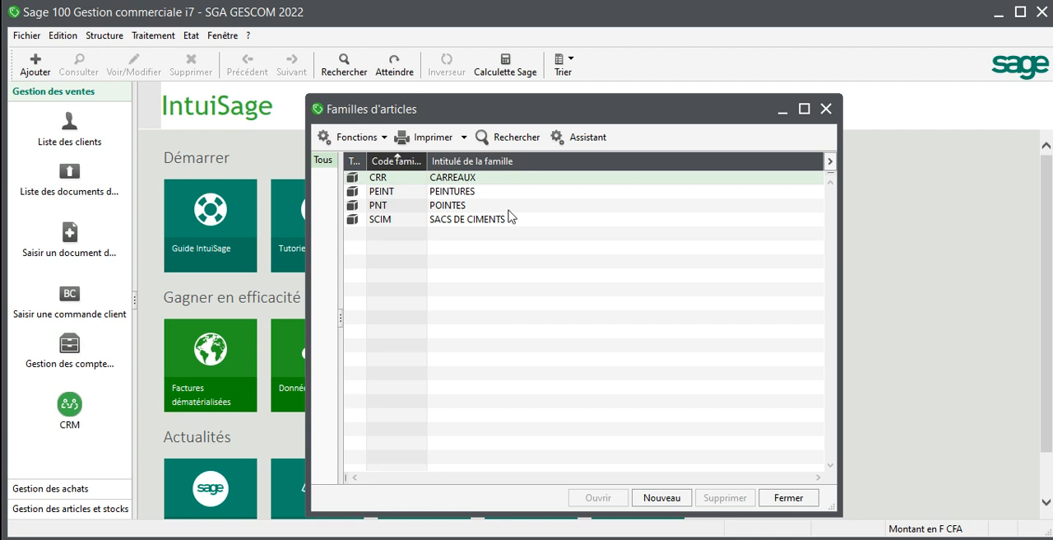
pyautogui.click(662, 497)
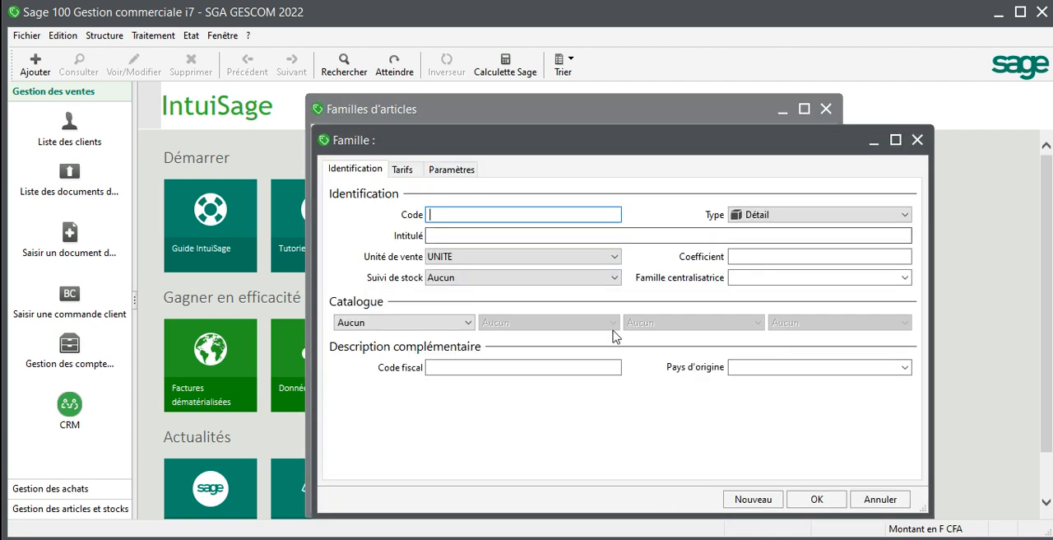
pyautogui.click(814, 500)
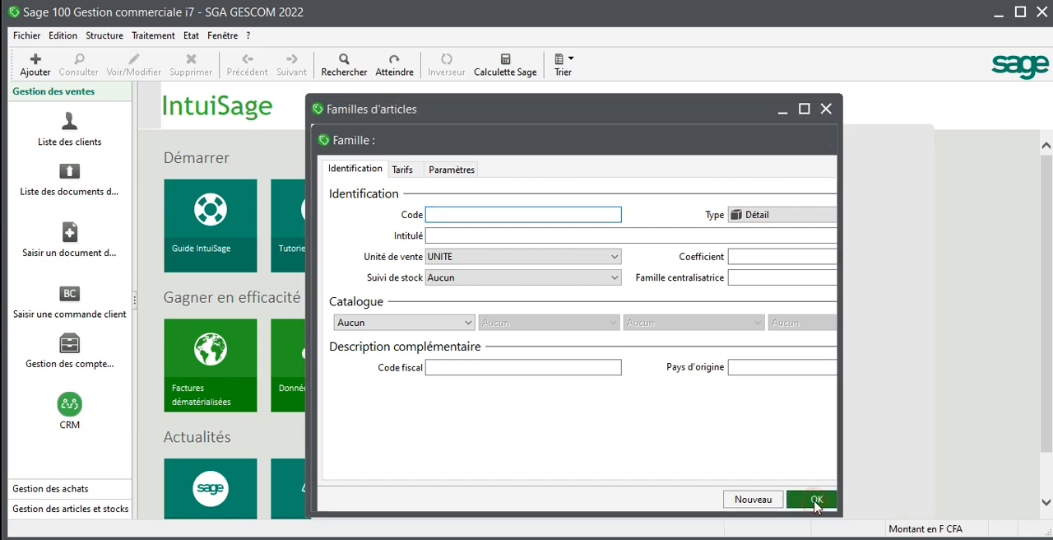